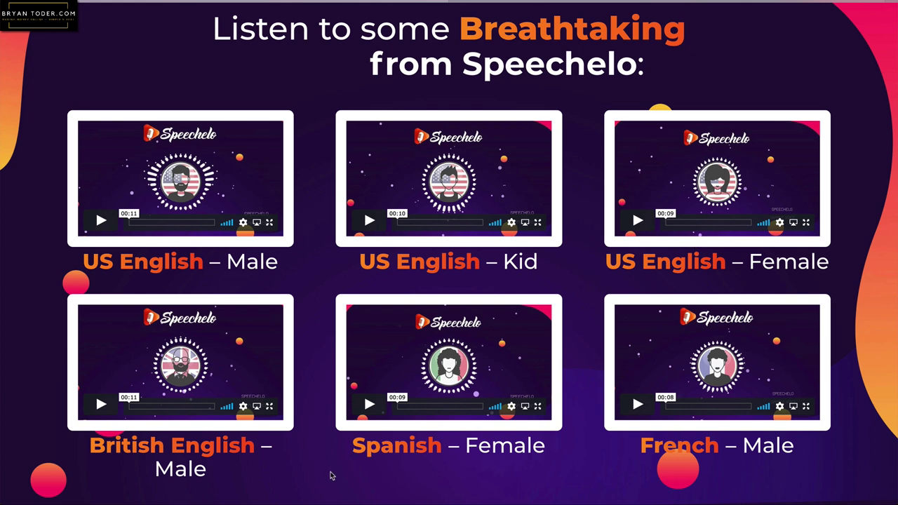
- Examine the Speechelo sales page's full voice list, compatible video software and feature overview
scroll(332, 476, down, 5)
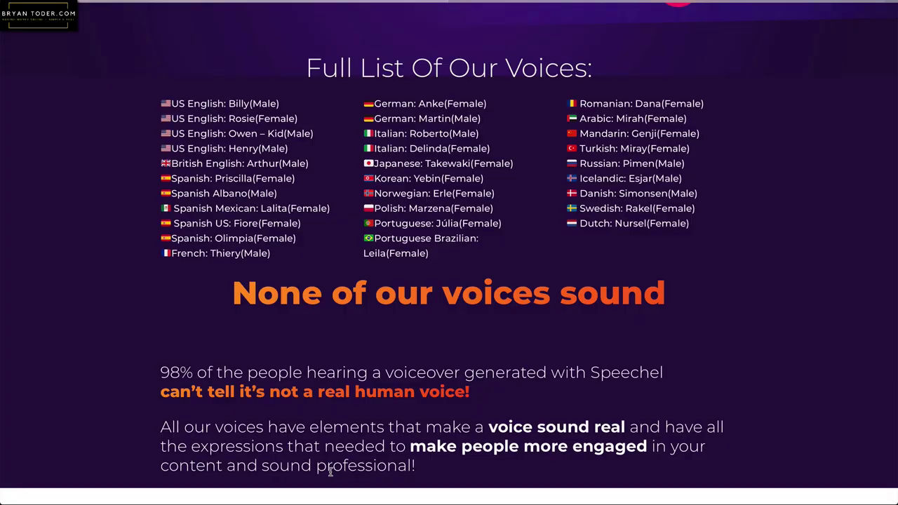
scroll(330, 472, down, 10)
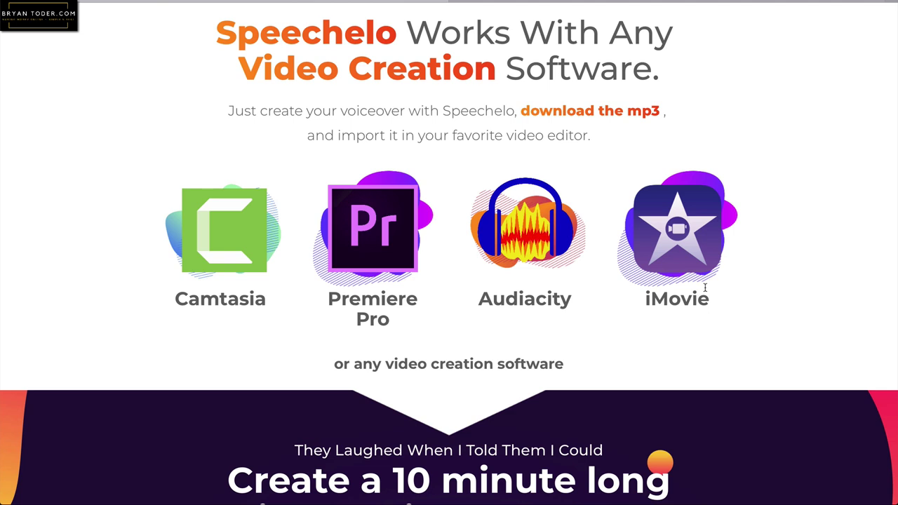
scroll(705, 288, down, 10)
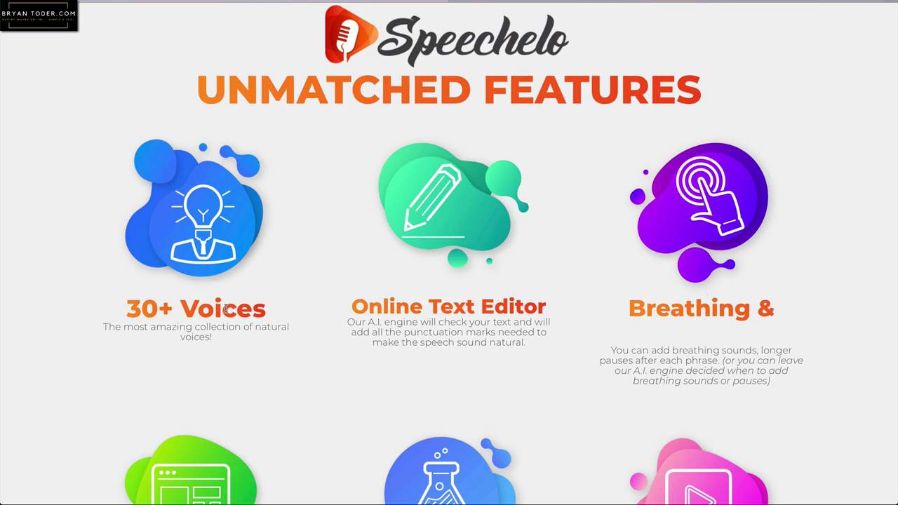
scroll(387, 364, down, 2)
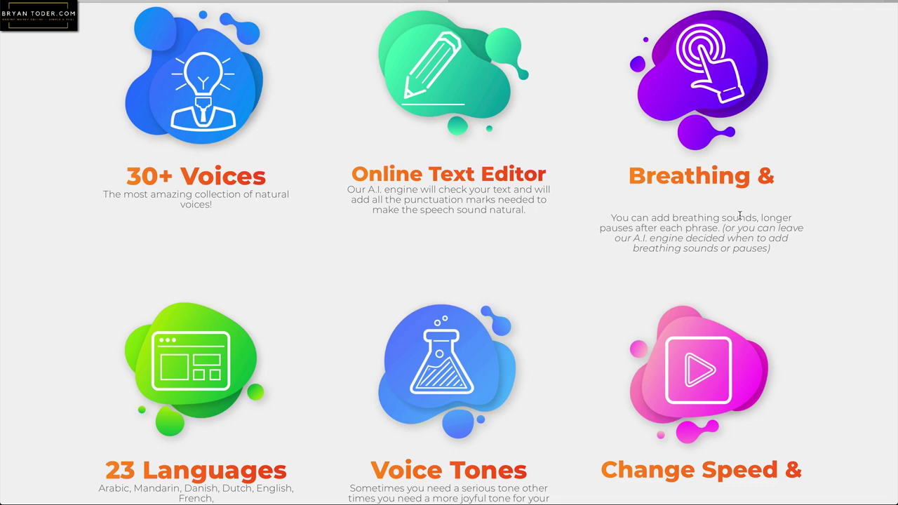
scroll(739, 216, down, 2)
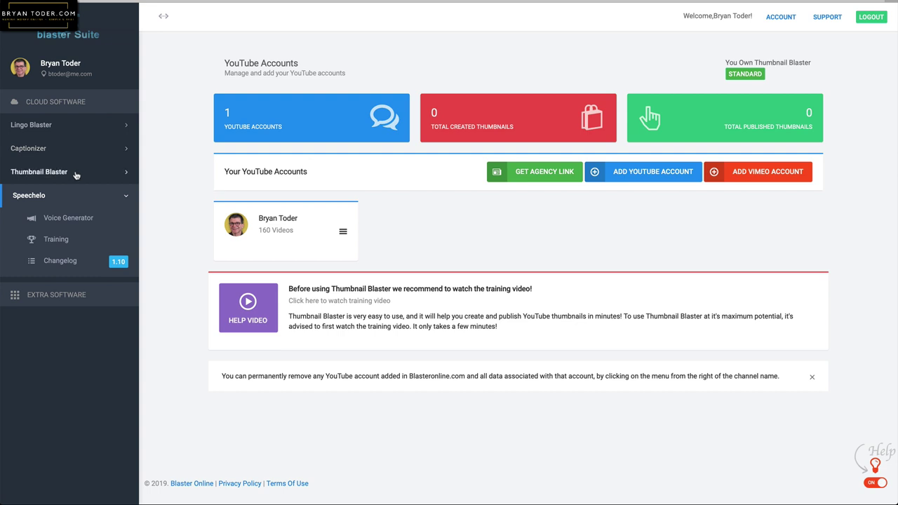
- Open Speechelo's Voice Generator and look over the list of generated voices
click(99, 202)
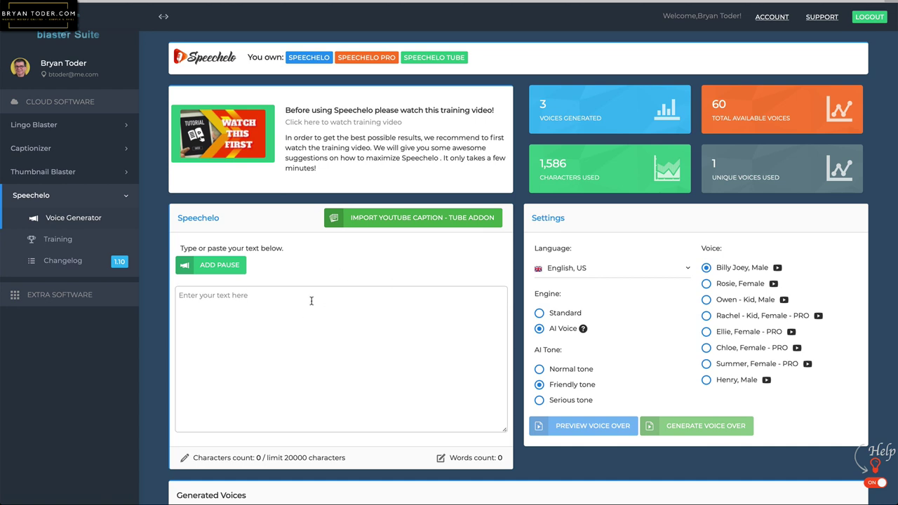
scroll(307, 341, down, 2)
scroll(307, 340, down, 5)
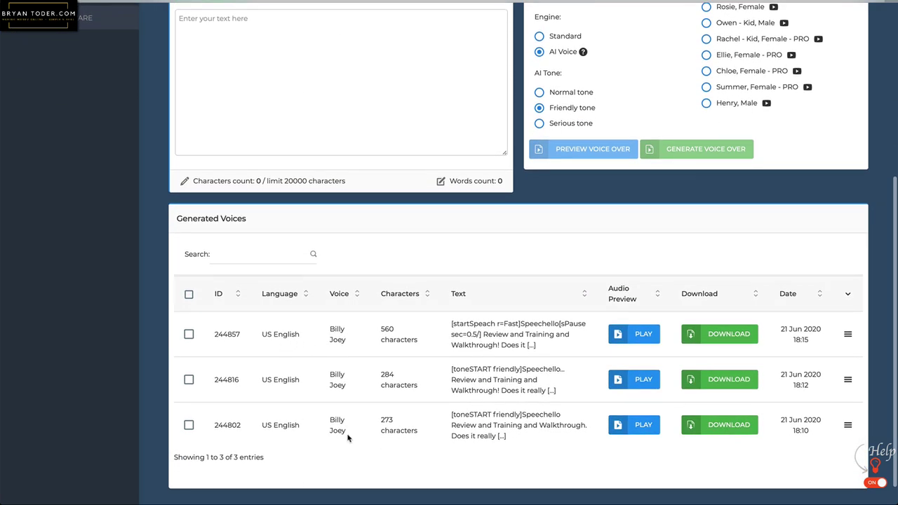
scroll(348, 438, up, 1)
scroll(348, 439, up, 5)
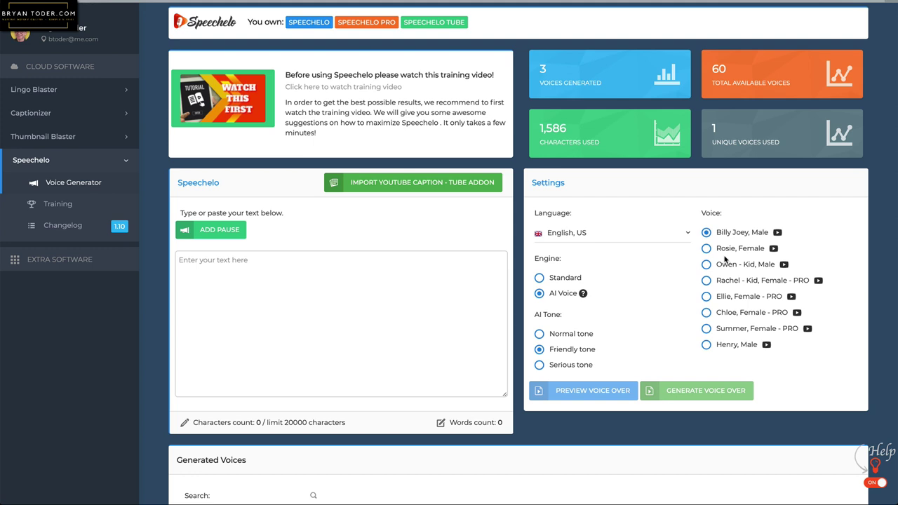
- Browse the available voice languages and keep English, US as the language
click(682, 238)
scroll(642, 309, down, 10)
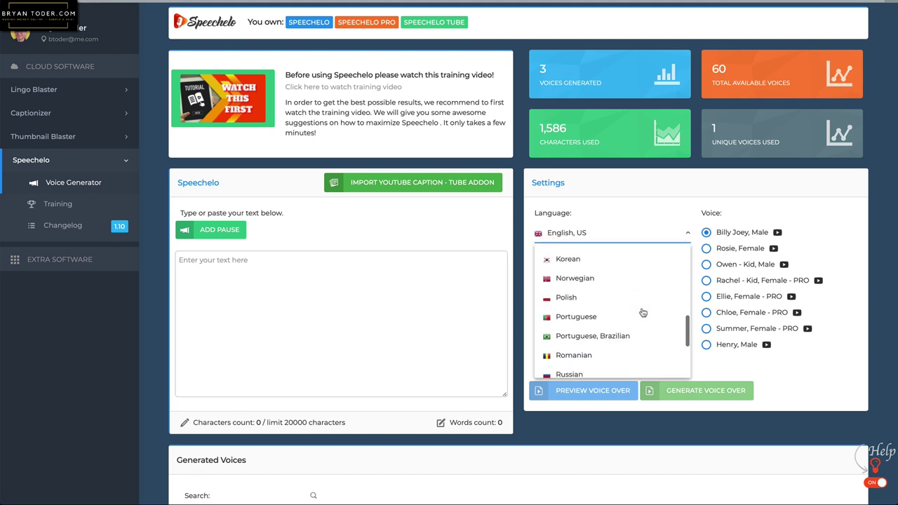
scroll(609, 300, up, 5)
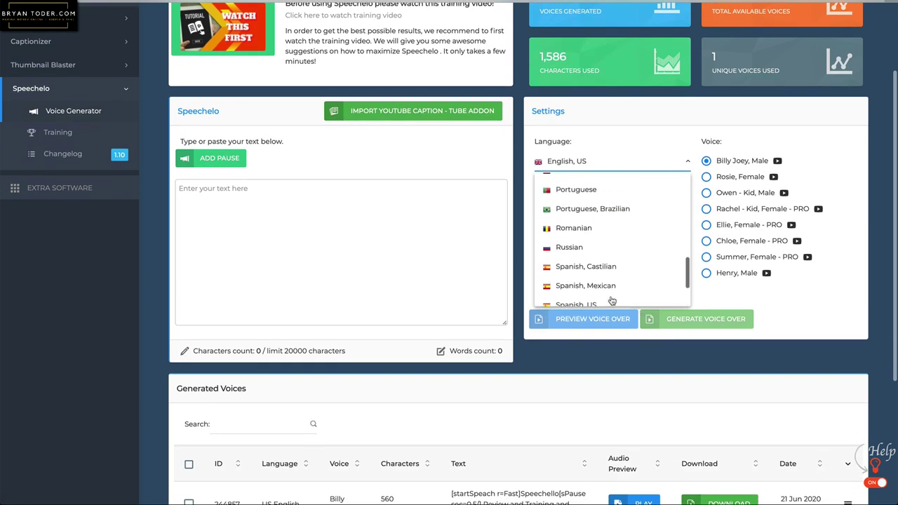
scroll(611, 300, up, 3)
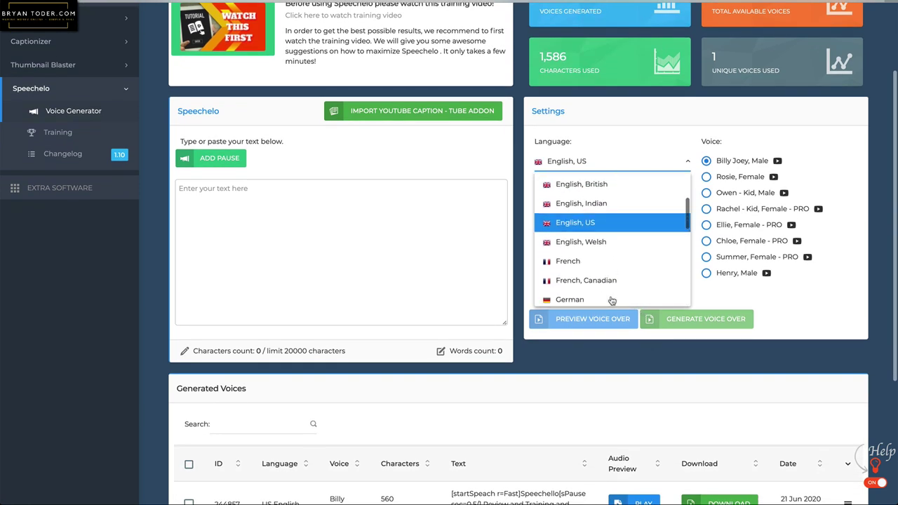
click(586, 239)
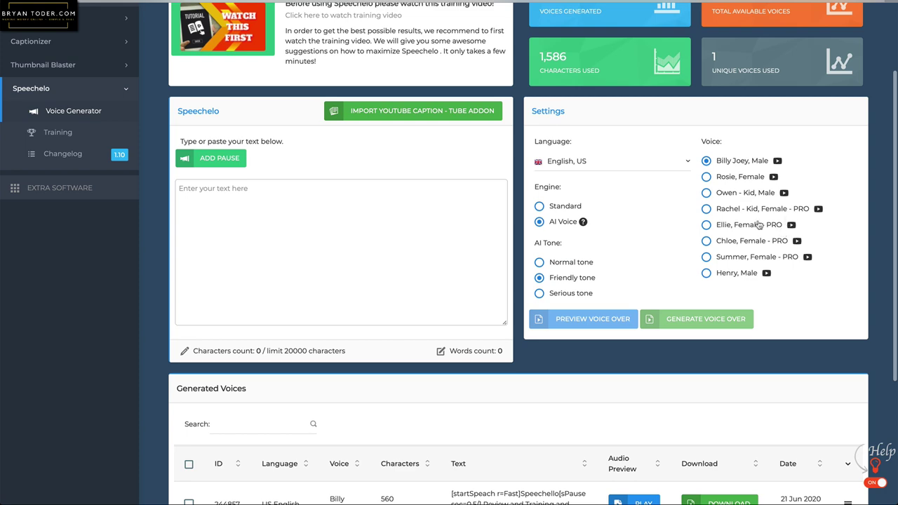
scroll(759, 223, up, 1)
scroll(758, 223, up, 1)
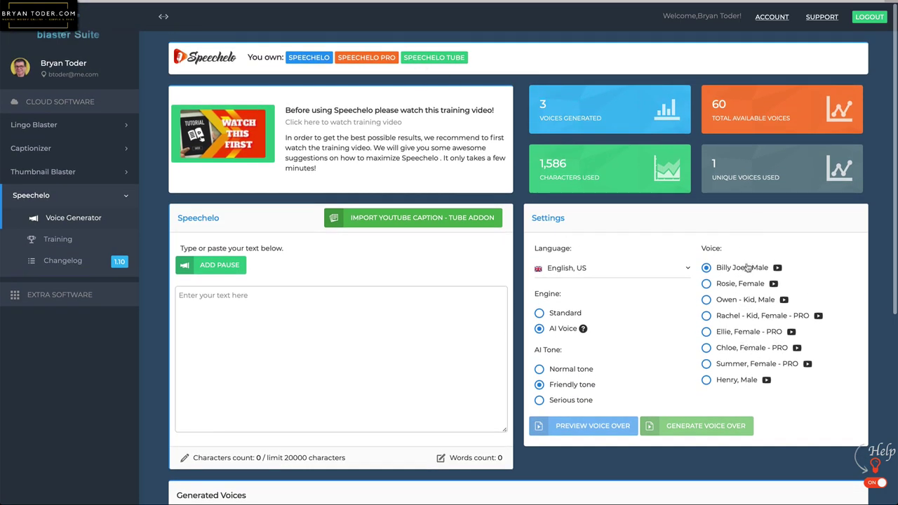
- Set the voice language to French
click(579, 272)
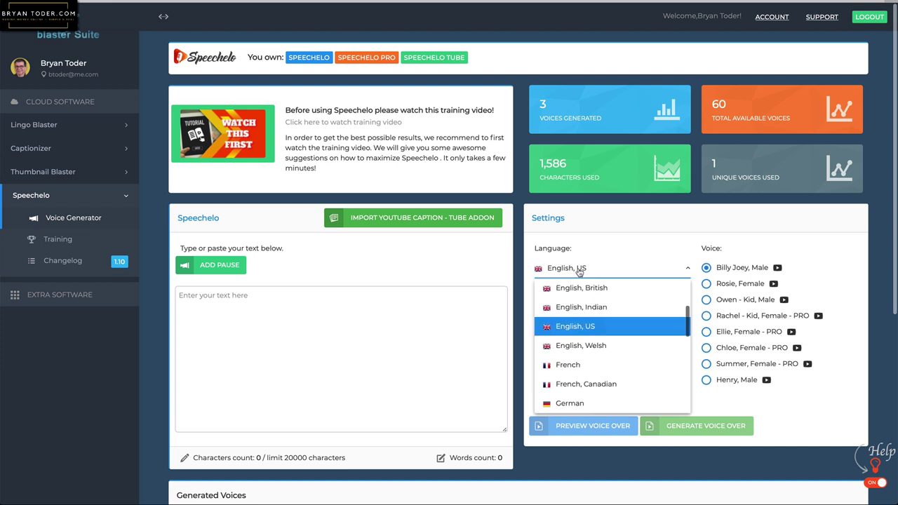
scroll(604, 362, down, 3)
scroll(590, 330, up, 2)
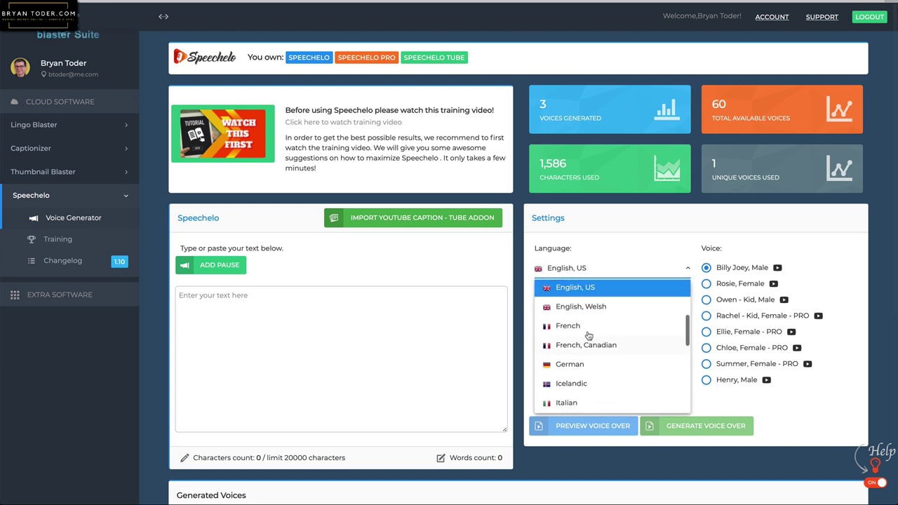
click(568, 326)
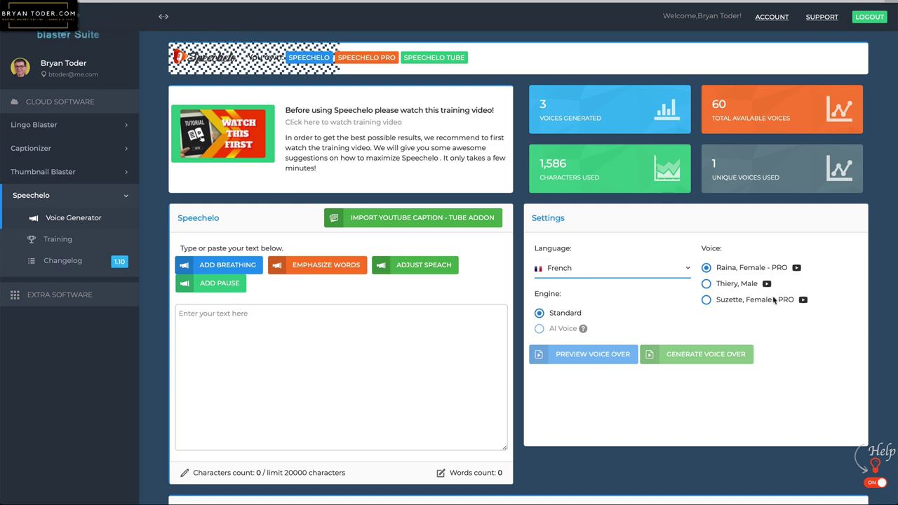
- Return the voice language to English, US and choose the AI Voice engine
click(605, 273)
scroll(601, 319, up, 2)
scroll(602, 319, up, 1)
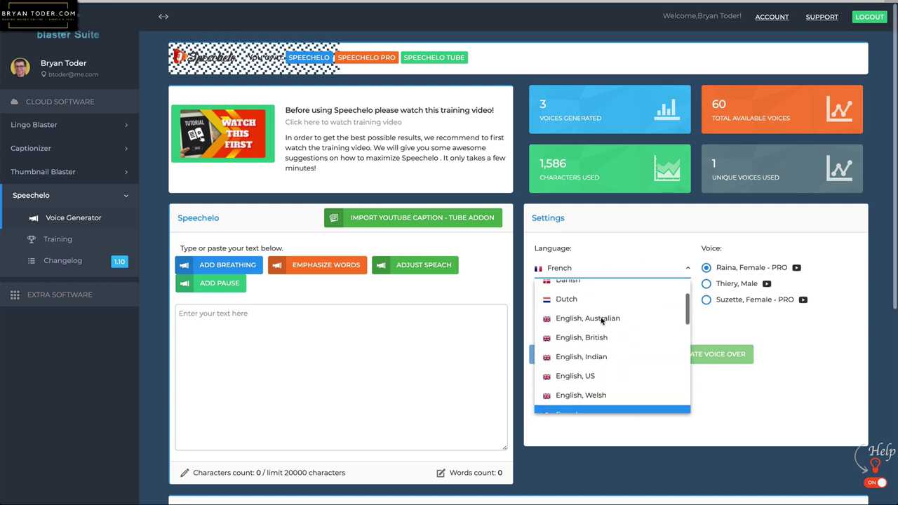
click(592, 375)
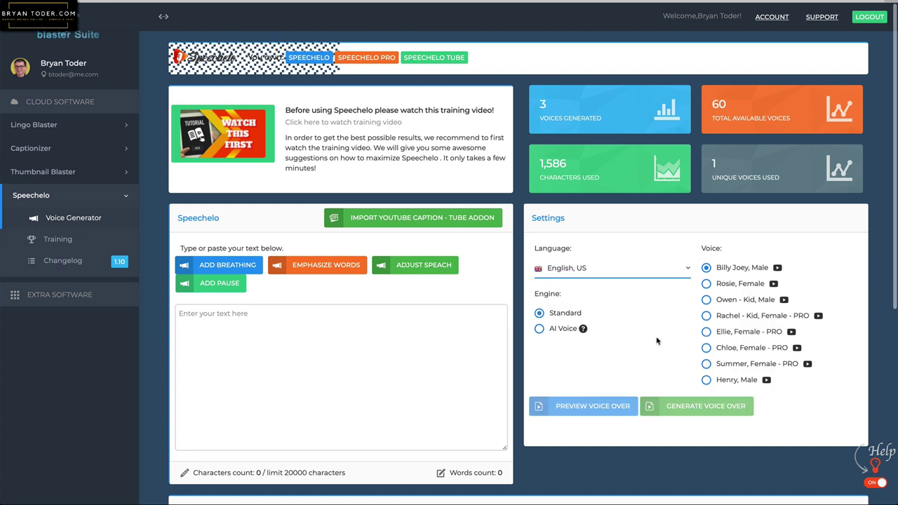
click(546, 331)
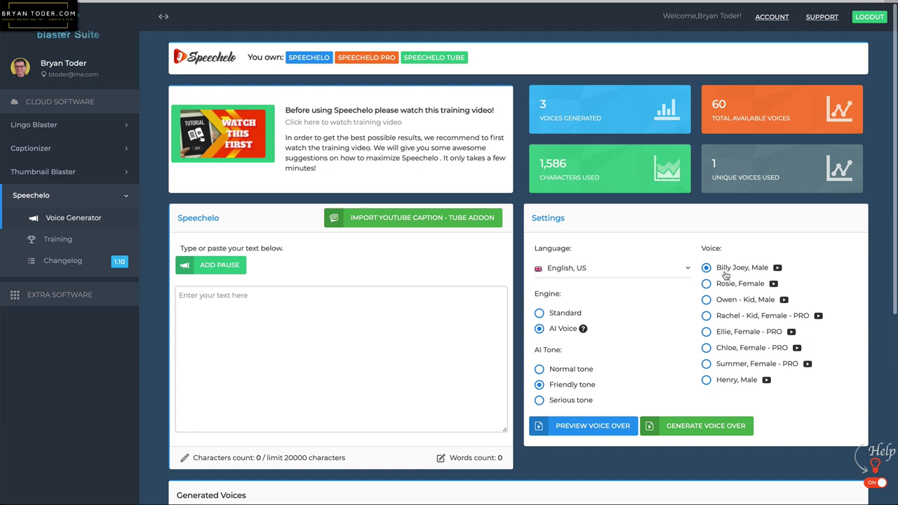
- Play the samples of the Billy Joey, Rosie, Owen and Henry voices, leaving Henry selected
click(777, 268)
click(773, 283)
click(784, 300)
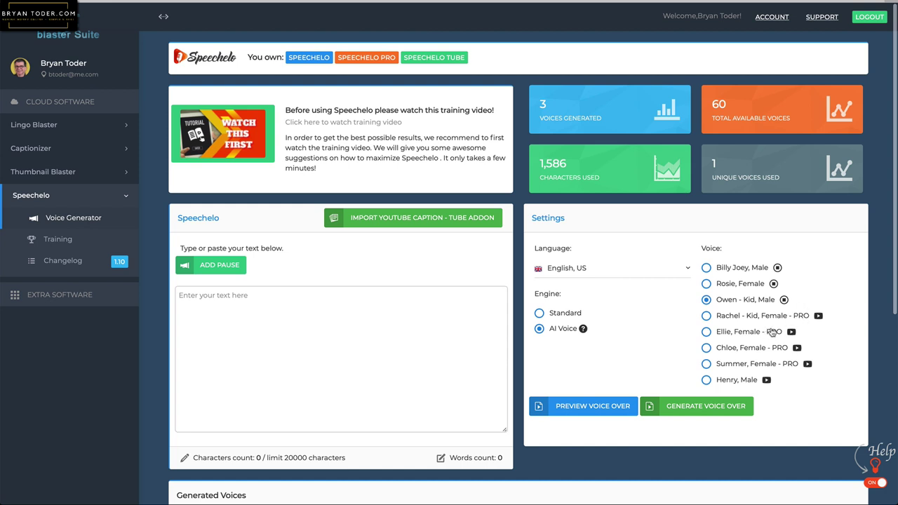
click(766, 380)
- Enter the full introduction script that begins "Speechello... Review and Training and Walkthrough! Does it really work?" as the voice-over text
click(254, 334)
text(Speechello... Review and Training and Walkthrough! Does it really work? I'm Bryan Toder... from Bryan Toder dot com, and I show people - just like YOU - how to finally make money online. And, if you want to make money online, click on the link below this video and how I can help YOU!)
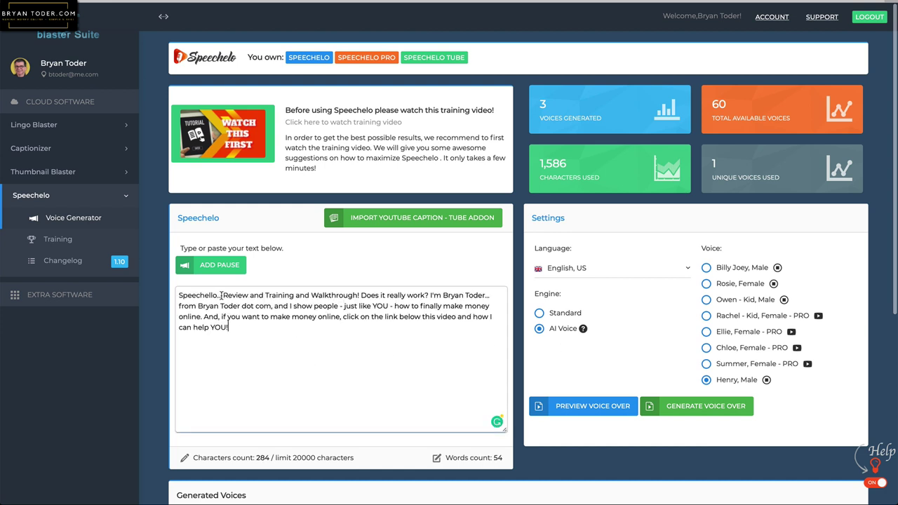
- Examine the script's ellipses, exclamation marks and question mark, which control how the voice reads the text
click(360, 295)
double_click(221, 296)
click(360, 296)
click(427, 295)
double_click(426, 295)
click(273, 307)
key(ctrl+End)
click(425, 295)
scroll(416, 351, down, 2)
scroll(416, 352, up, 1)
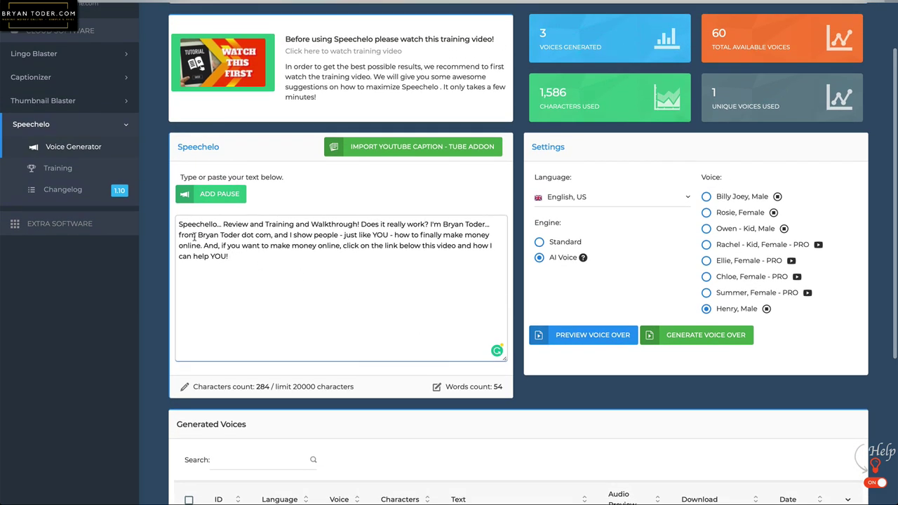
drag(231, 256, 177, 226)
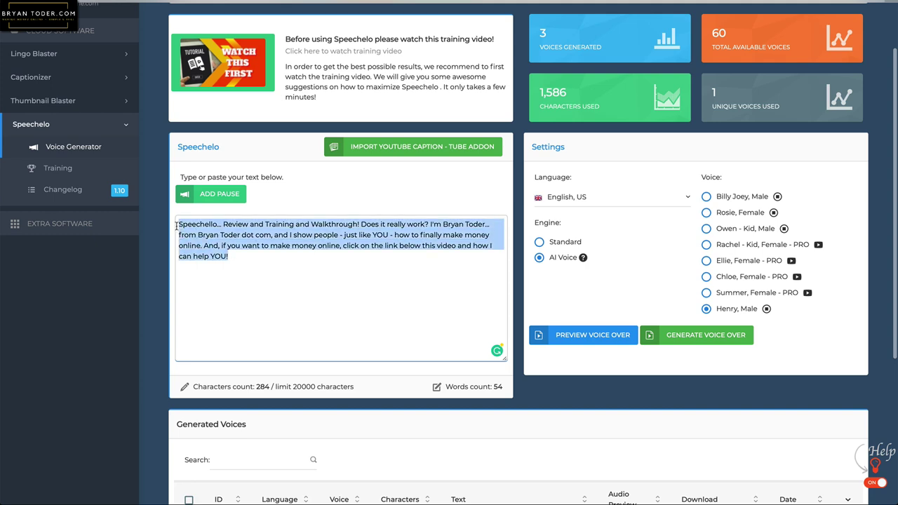
click(194, 230)
- Play the audio preview of the 284-character generated voice, close it, and highlight the ellipsis after "Speechello" in the script
scroll(271, 273, down, 5)
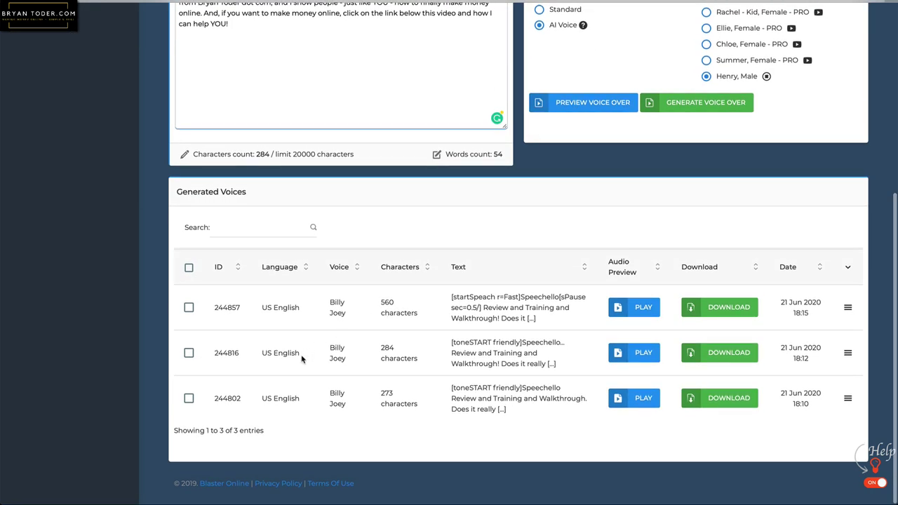
scroll(617, 358, up, 2)
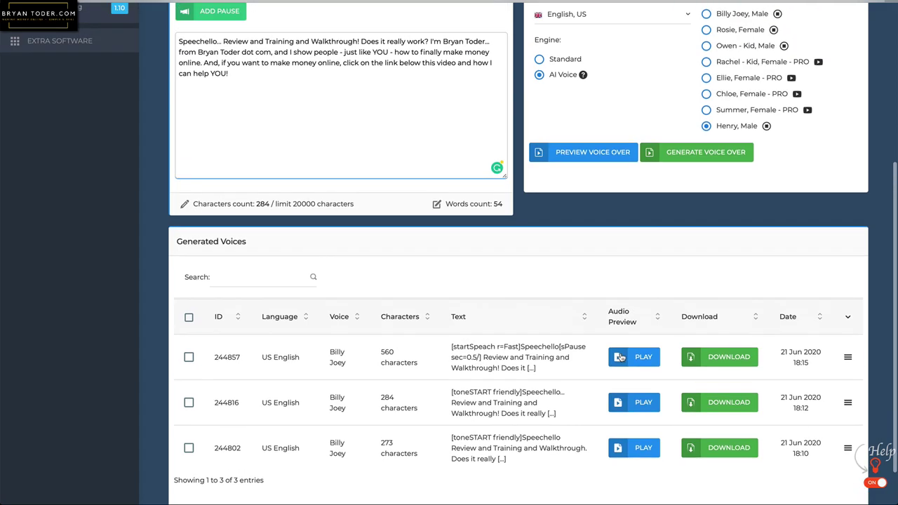
click(640, 433)
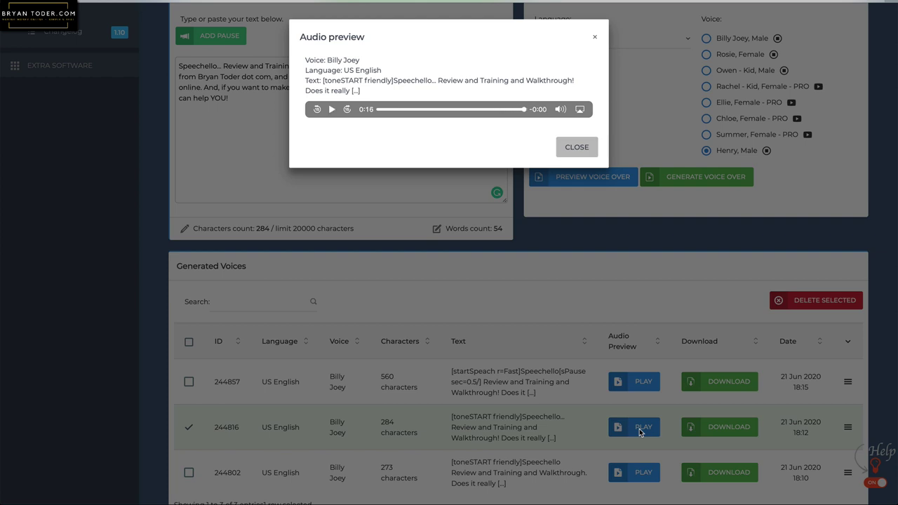
click(596, 39)
scroll(492, 271, up, 1)
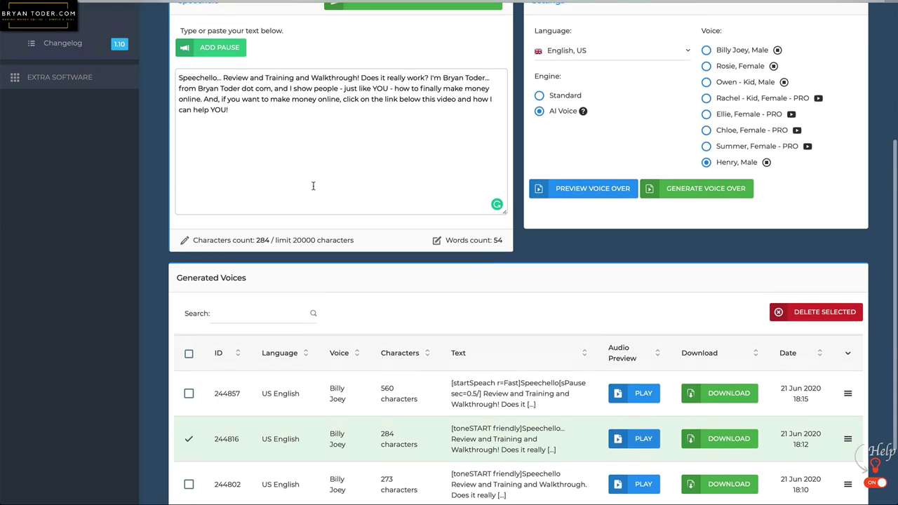
double_click(218, 80)
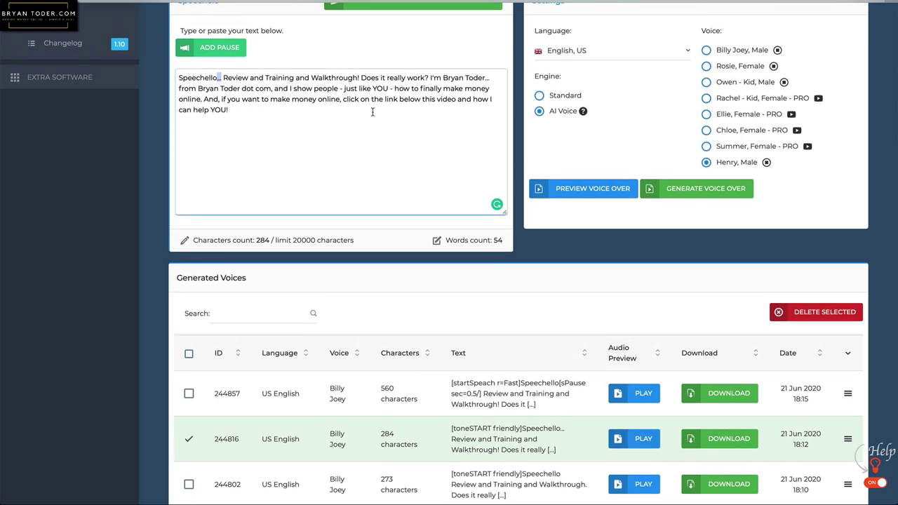
- Play the audio preview of the 273-character generated voice without the ellipsis, and close the preview
scroll(351, 220, down, 2)
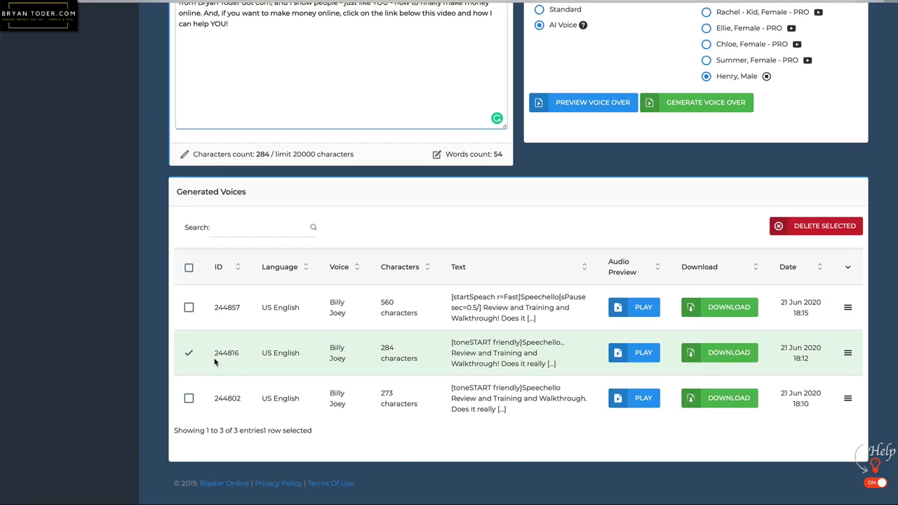
click(258, 373)
click(261, 393)
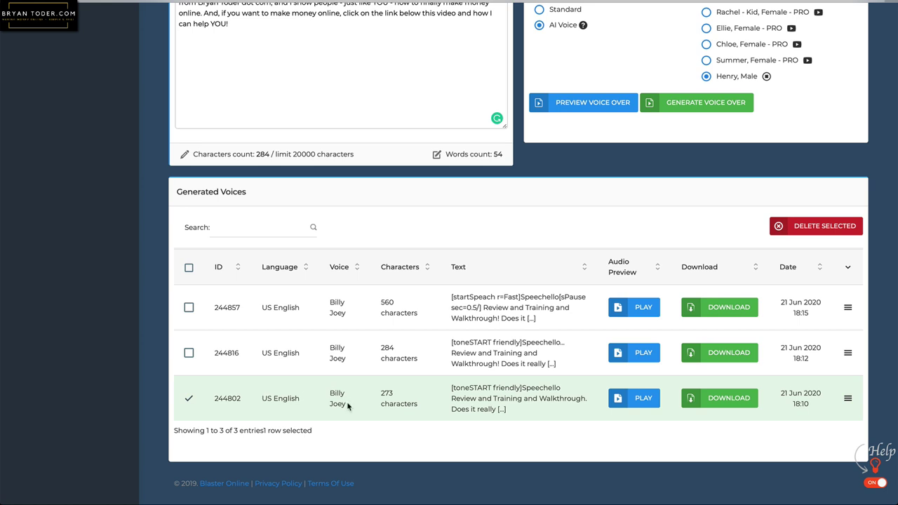
scroll(649, 402, up, 1)
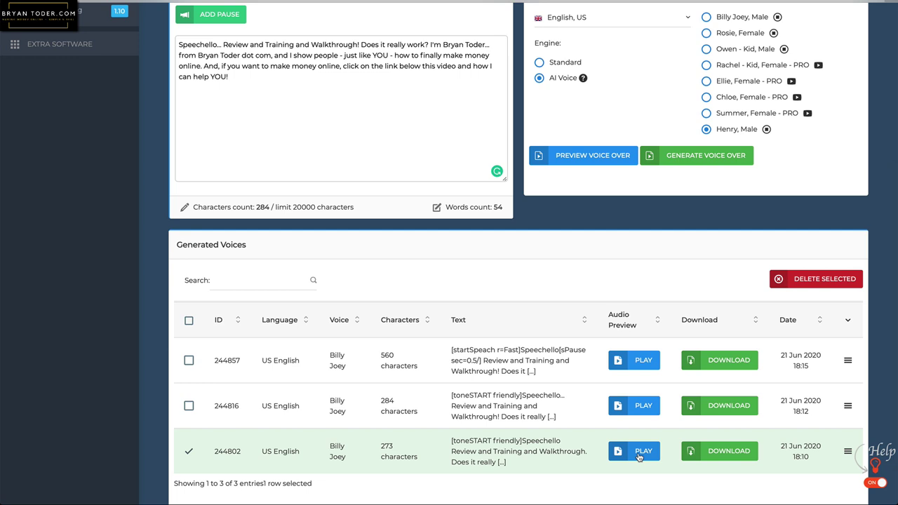
click(639, 456)
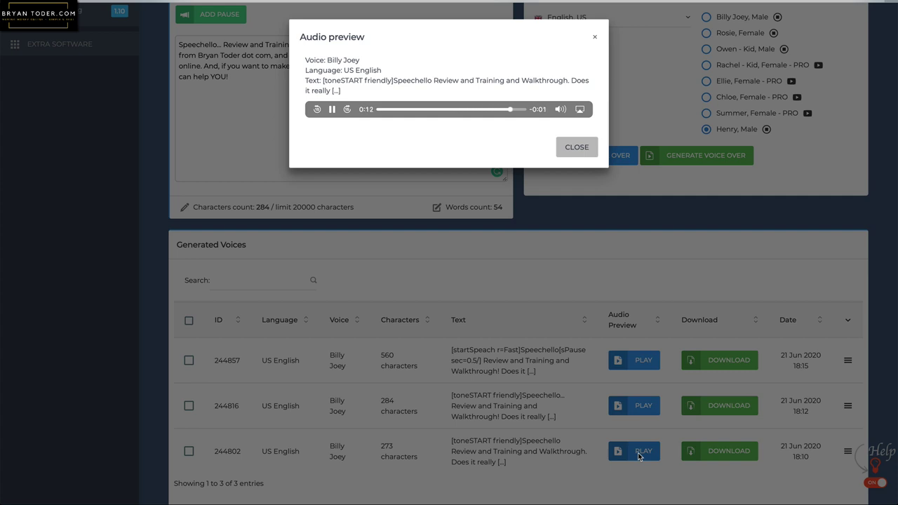
click(583, 150)
- Switch the engine to Standard to view its text-editing options, and return to AI Voice
scroll(563, 185, up, 3)
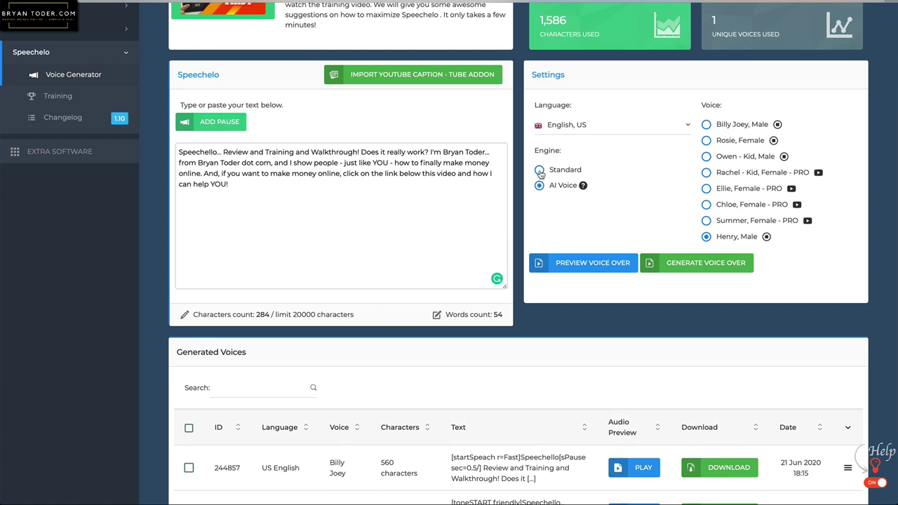
click(540, 171)
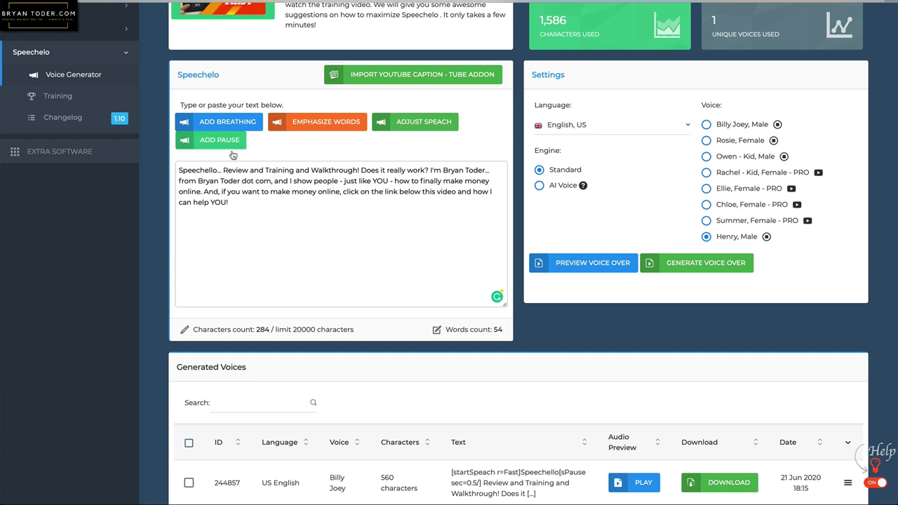
click(538, 186)
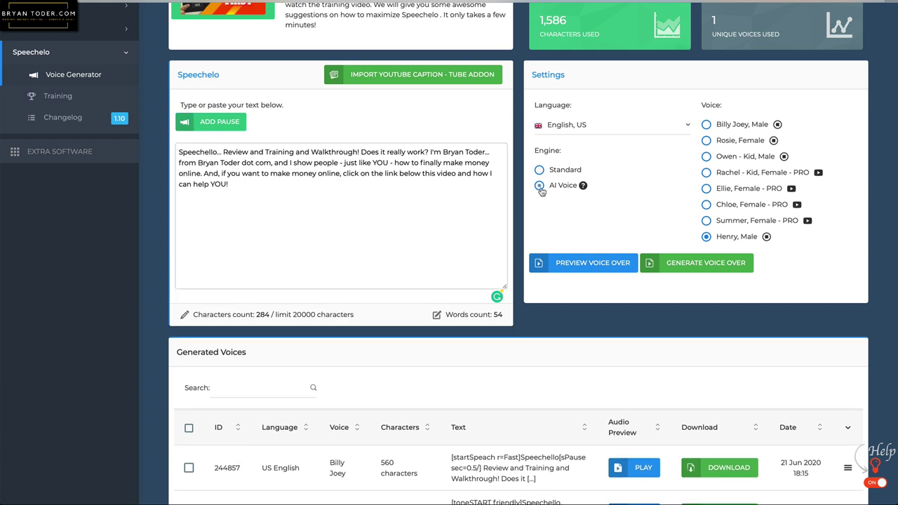
- Switch the engine to Standard and delete the ellipsis after "Speechello" in the script
click(538, 170)
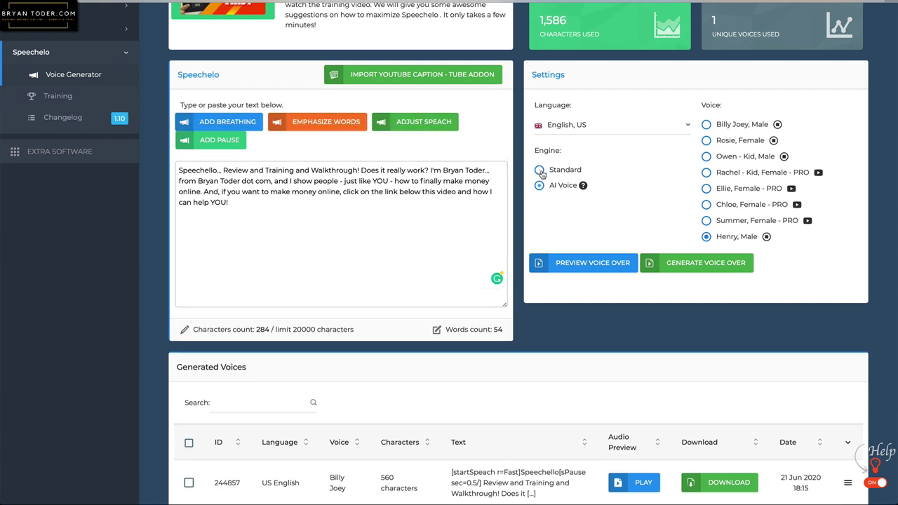
click(219, 172)
key(Delete)
key(Delete)
key(Delete)
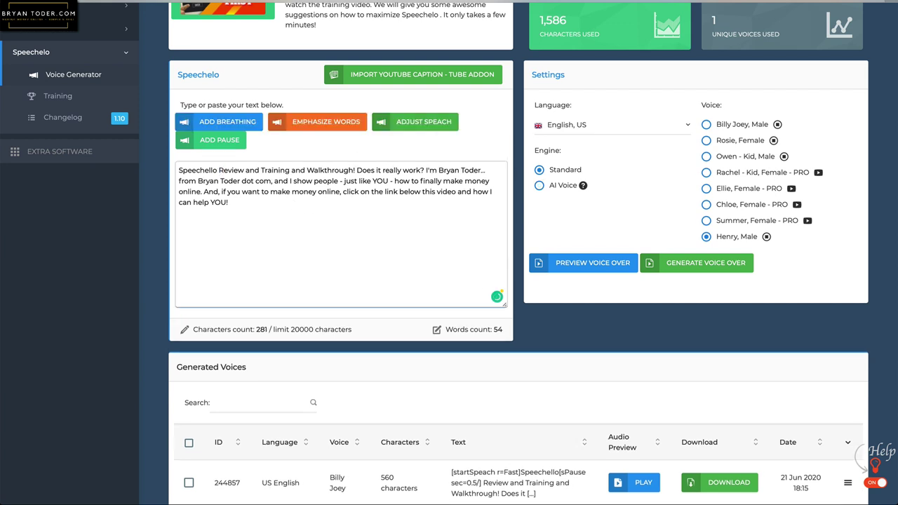
- Insert a 0.5-second pause after "Speechello" in the script
click(222, 144)
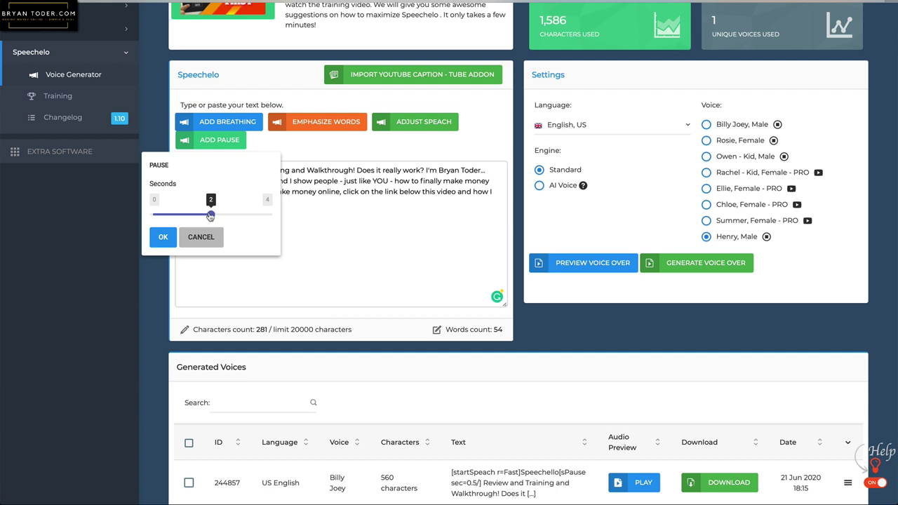
drag(211, 215, 170, 218)
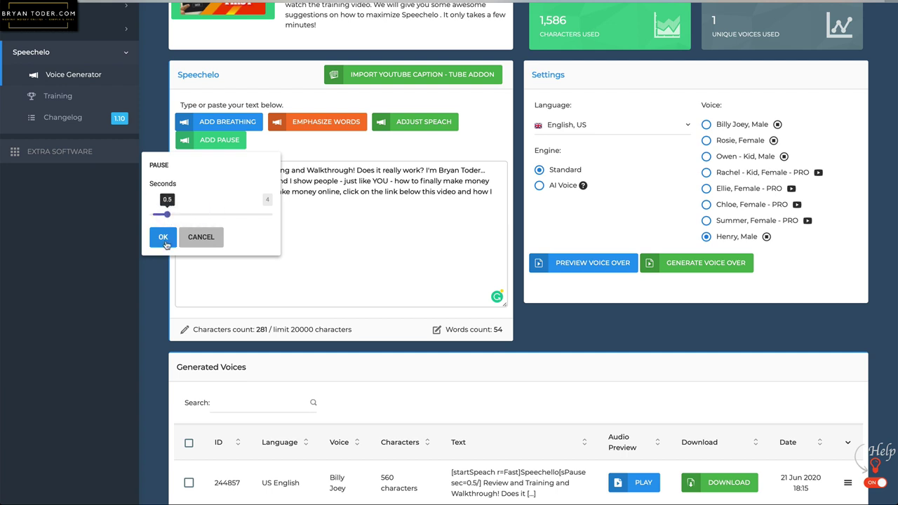
click(163, 237)
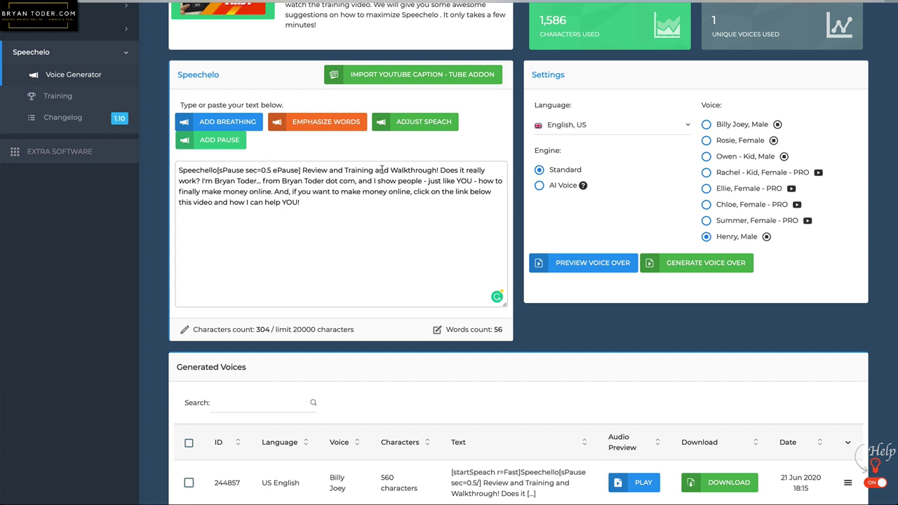
- Emphasize the word "really" in the script and highlight the emphasis tags around it
double_click(476, 170)
click(341, 132)
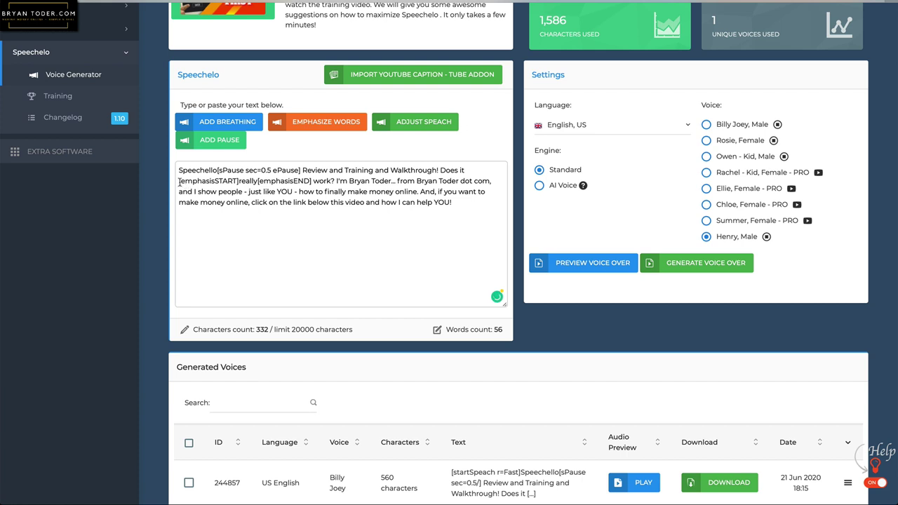
drag(179, 181, 311, 181)
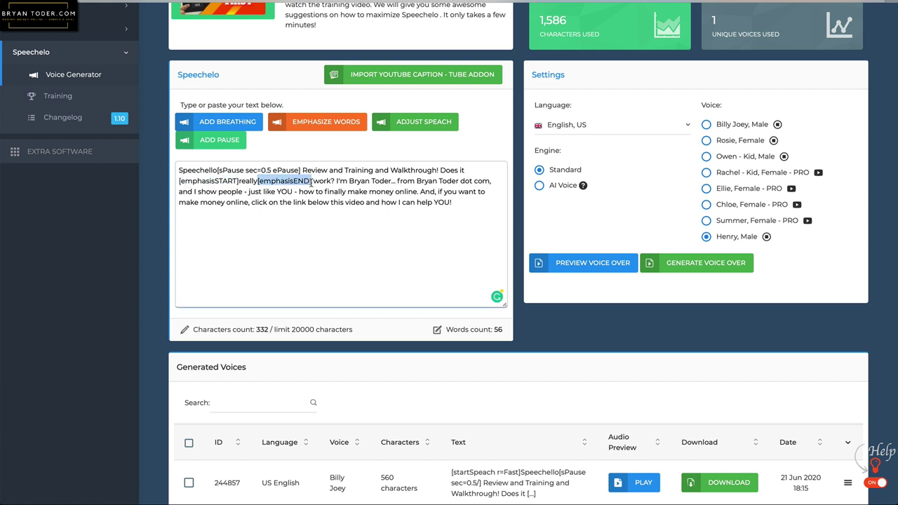
click(311, 181)
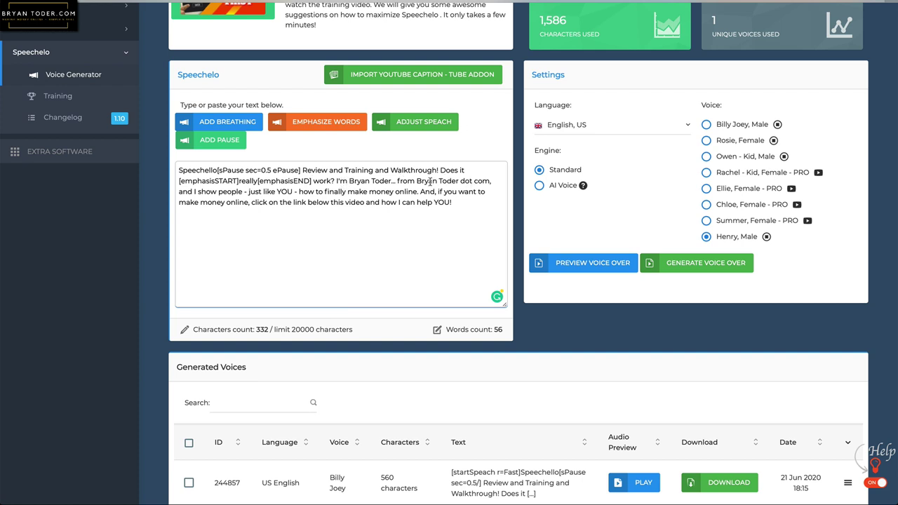
- Emphasize "YOU" after "just like", the word "finally", and the closing "YOU" in the script
double_click(285, 191)
click(315, 120)
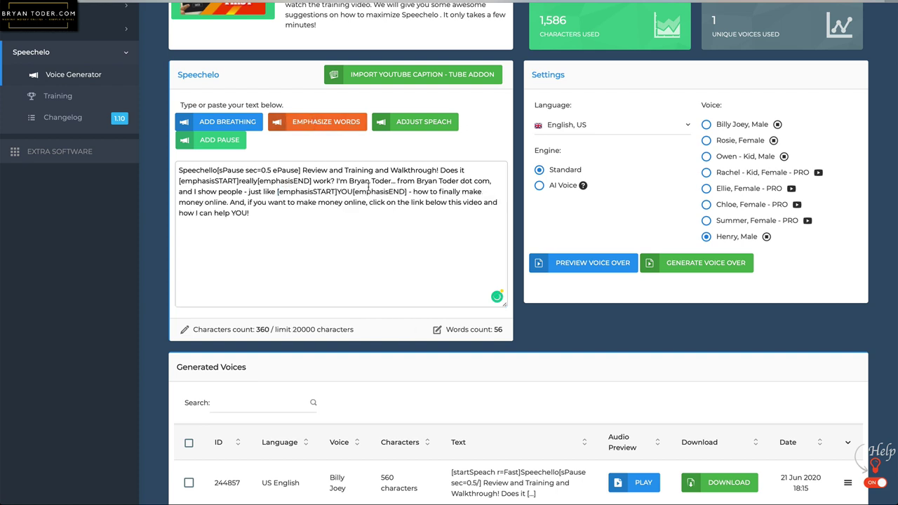
double_click(449, 192)
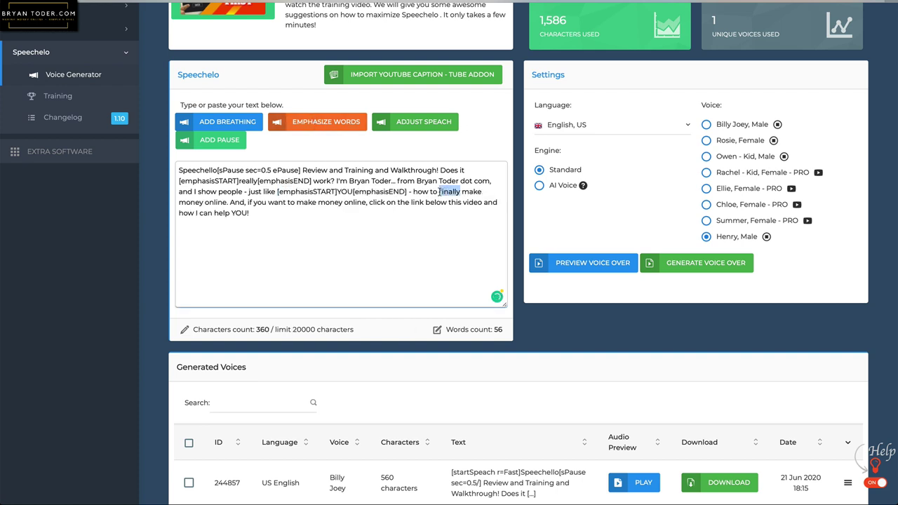
click(327, 125)
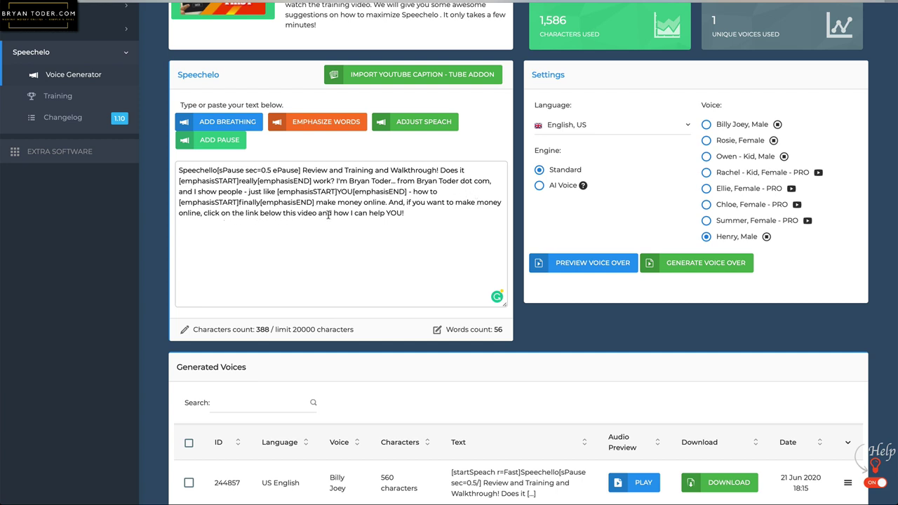
double_click(392, 213)
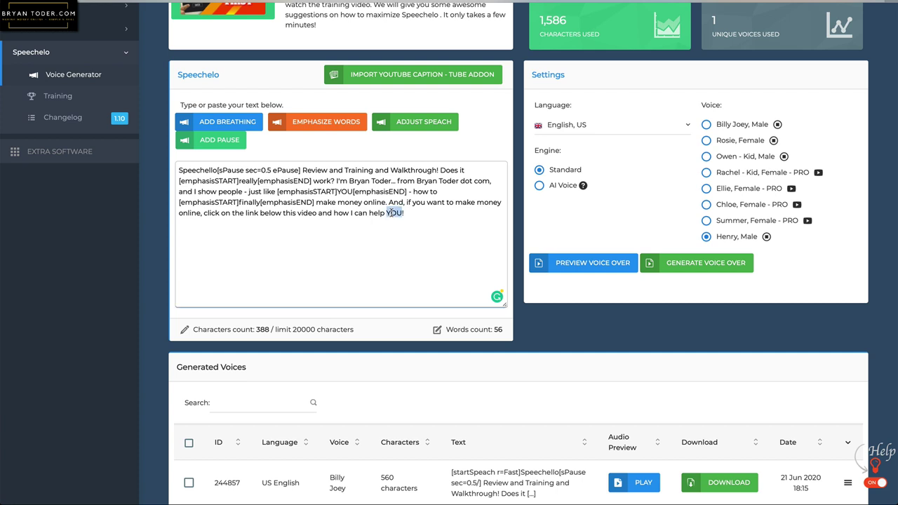
click(317, 126)
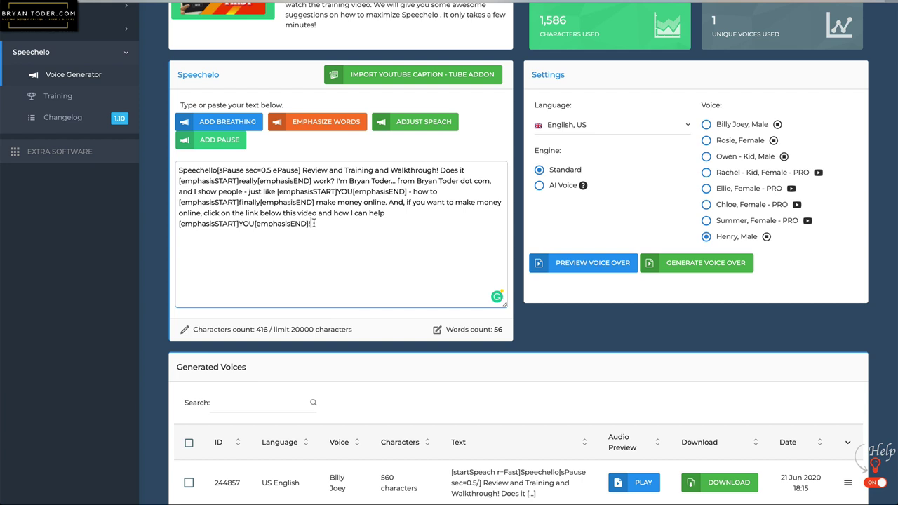
- Preview the voice-over of the emphasized script with the Henry voice, and close the preview
click(582, 265)
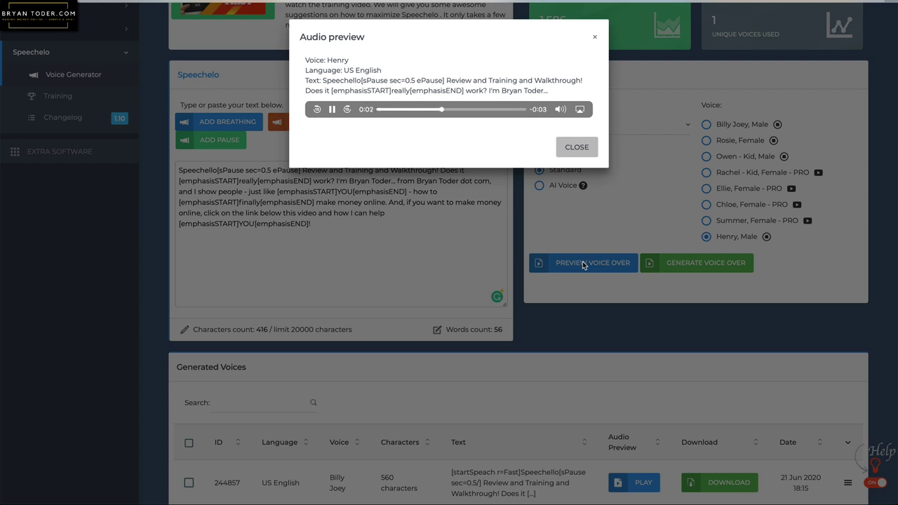
click(577, 150)
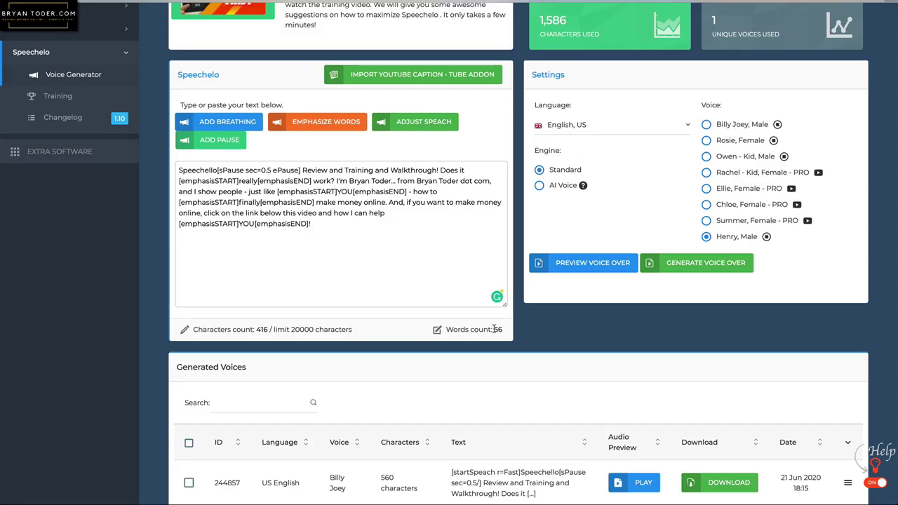
- Set the speaking rate of the whole script to Fast
click(321, 226)
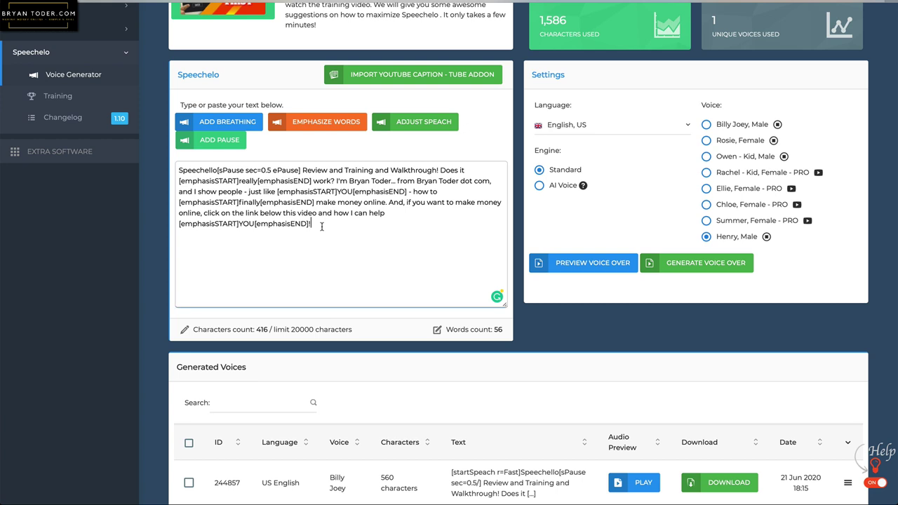
drag(322, 226, 178, 171)
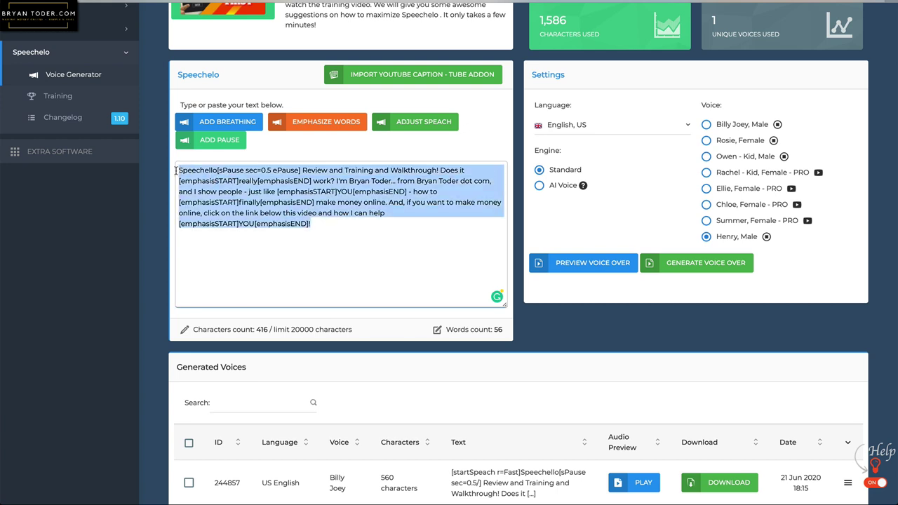
click(418, 125)
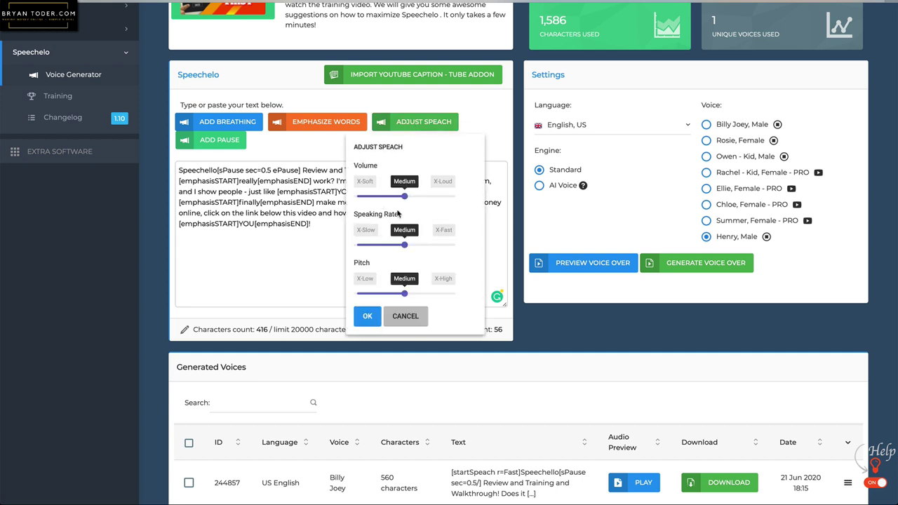
click(419, 246)
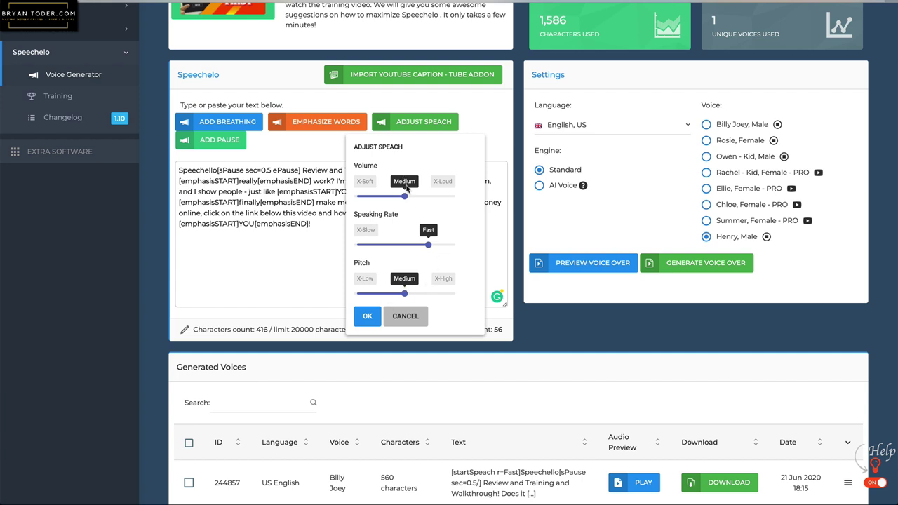
click(368, 317)
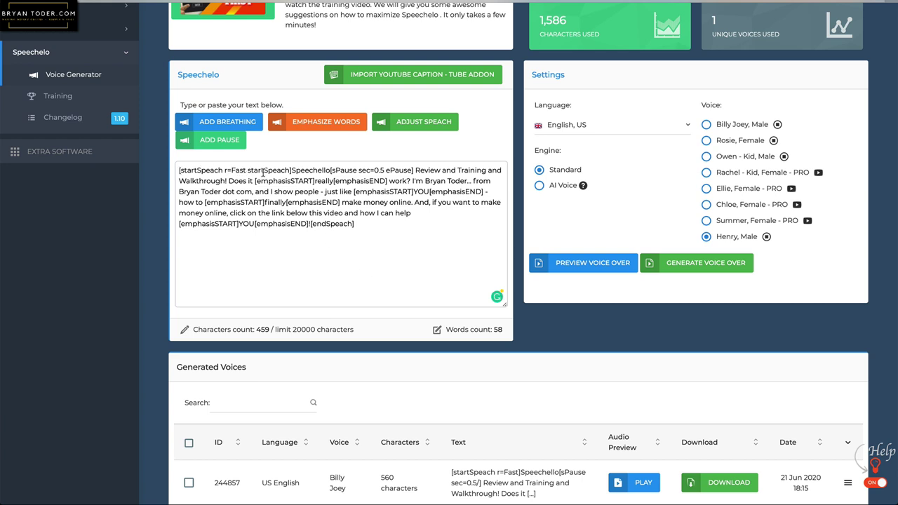
click(357, 225)
- Play the audio preview of the 560-character generated voice, and close the preview
scroll(392, 306, down, 1)
scroll(392, 306, down, 2)
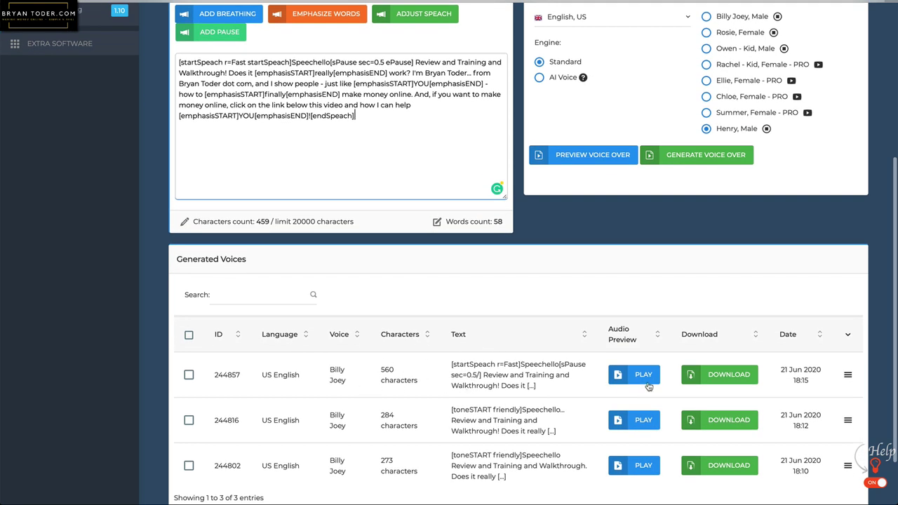
scroll(644, 388, up, 1)
click(644, 403)
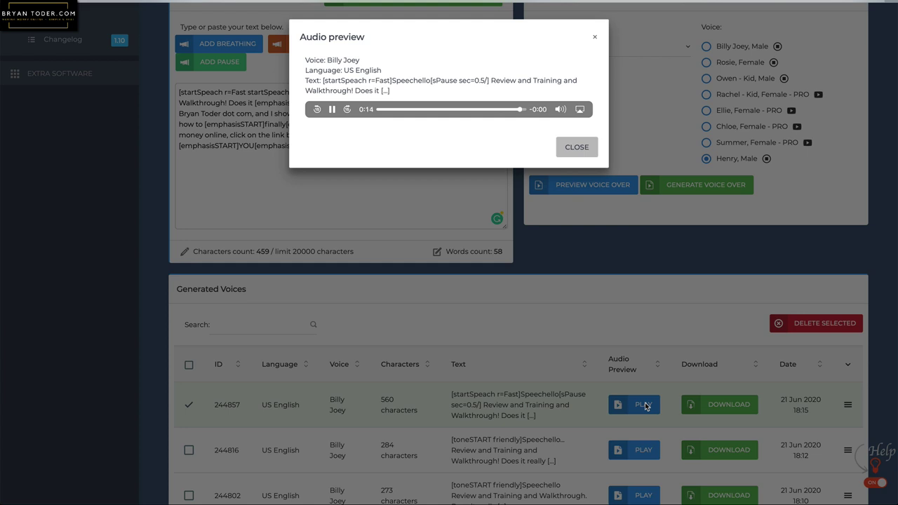
click(581, 149)
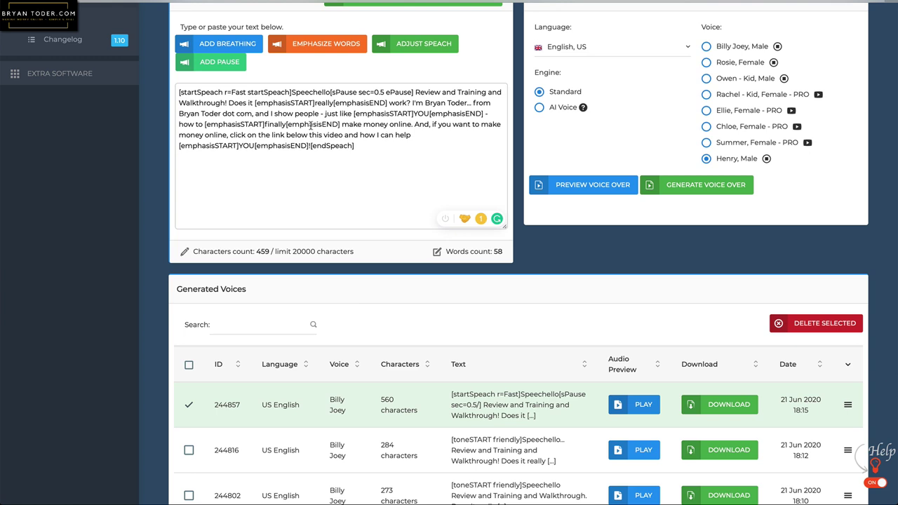
- Add breathing before "And, if you want to make money online" and before "I'm" in the script
click(414, 124)
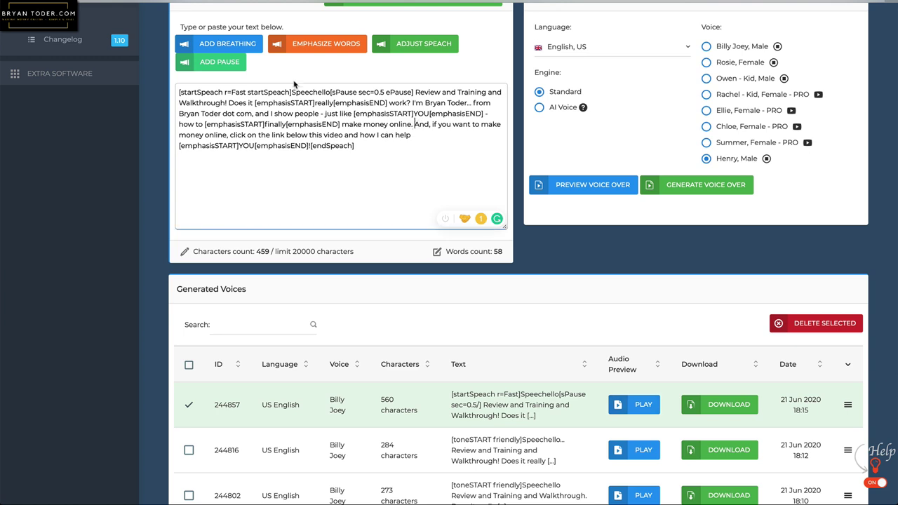
click(232, 48)
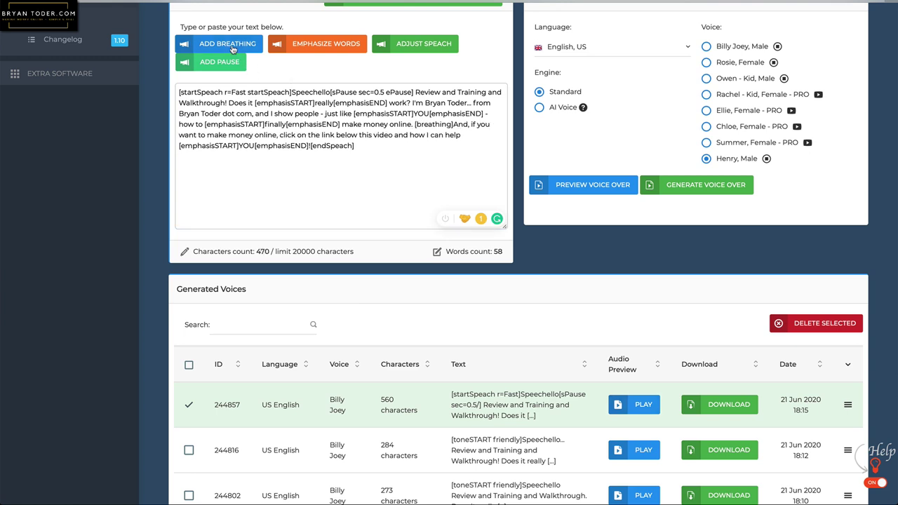
click(412, 102)
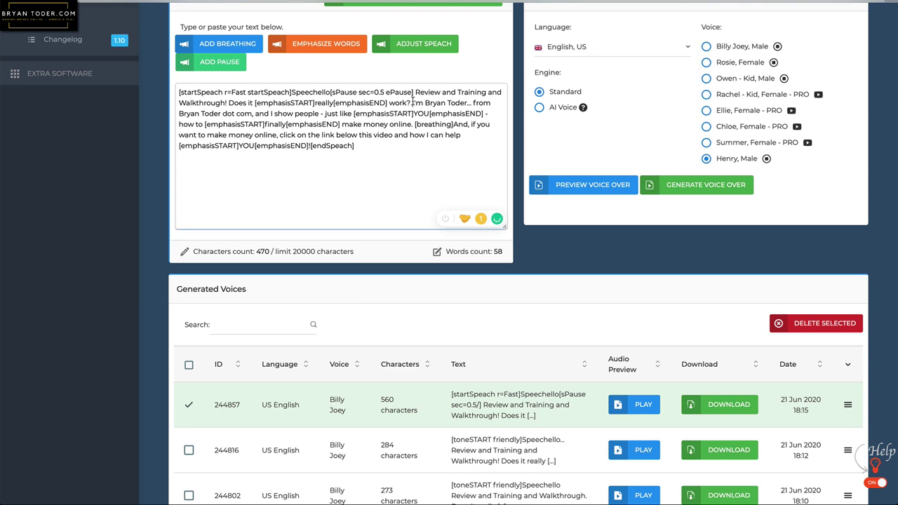
click(242, 45)
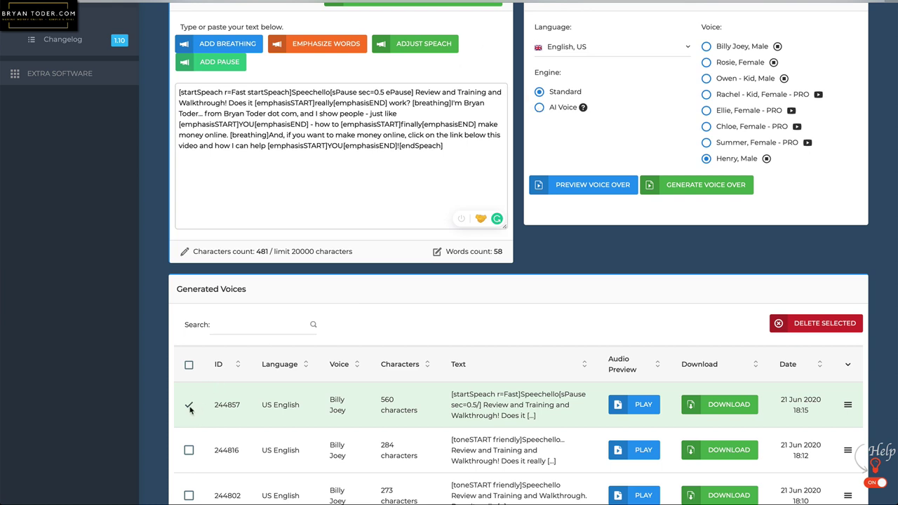
- Play the audio previews of the 560-character and 284-character generated voices to compare them, closing each one
click(638, 410)
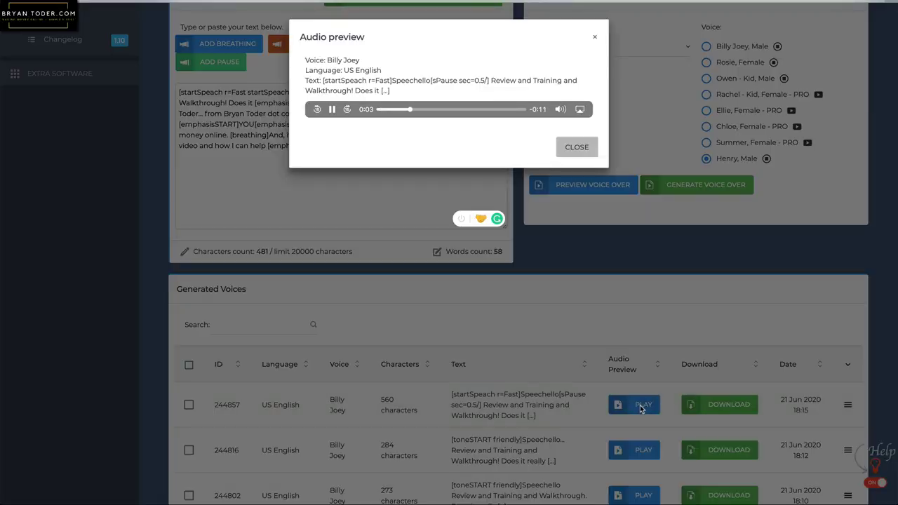
click(593, 150)
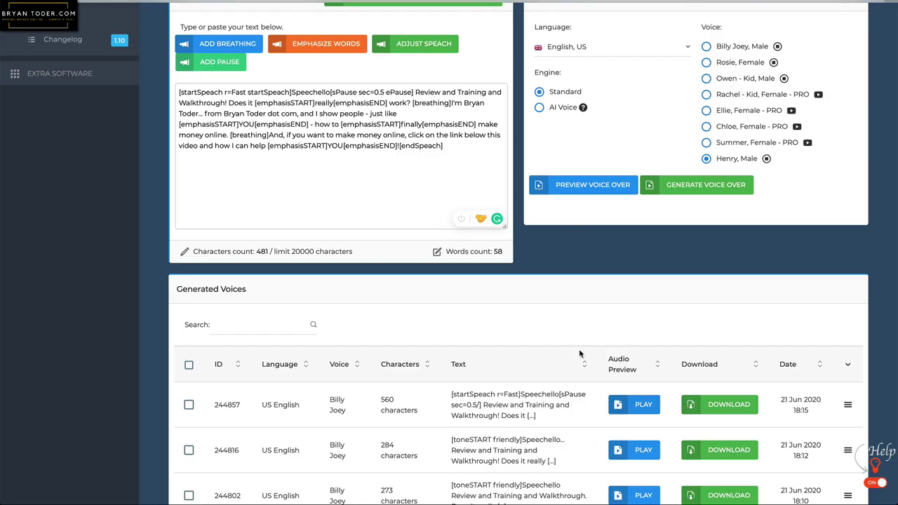
click(237, 454)
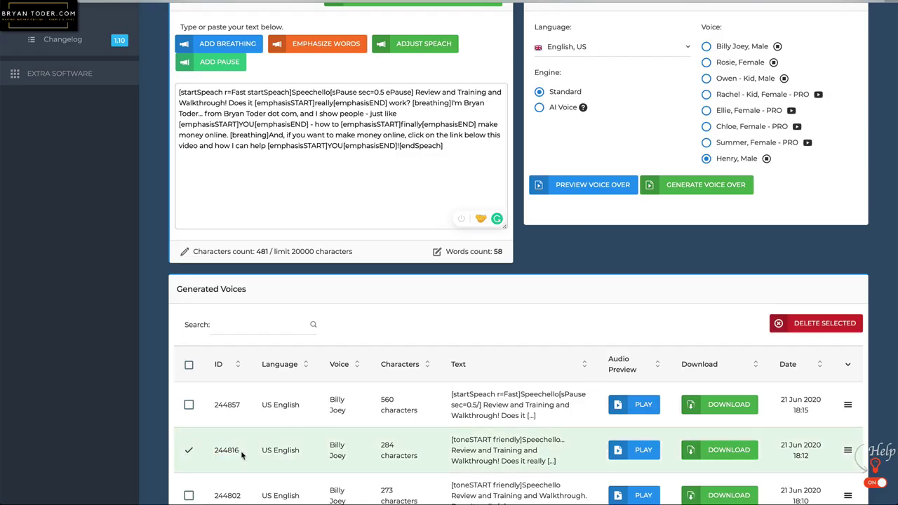
click(644, 453)
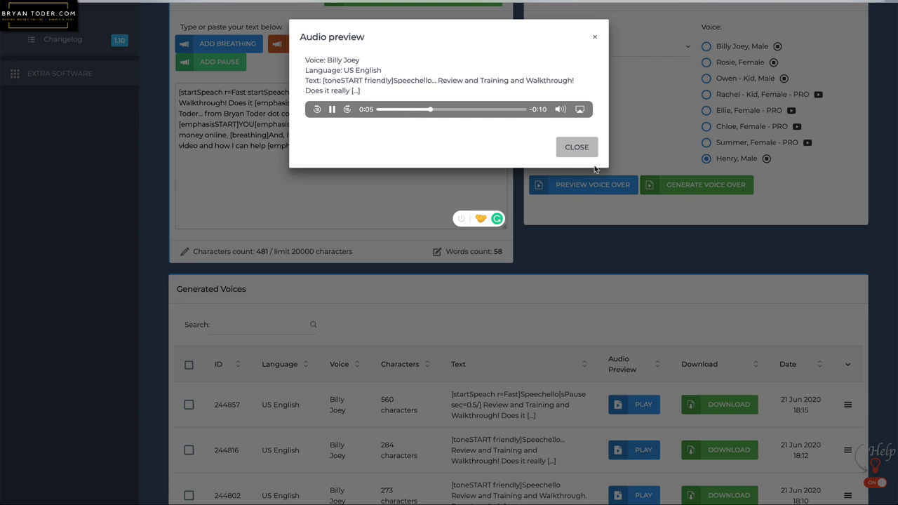
click(593, 38)
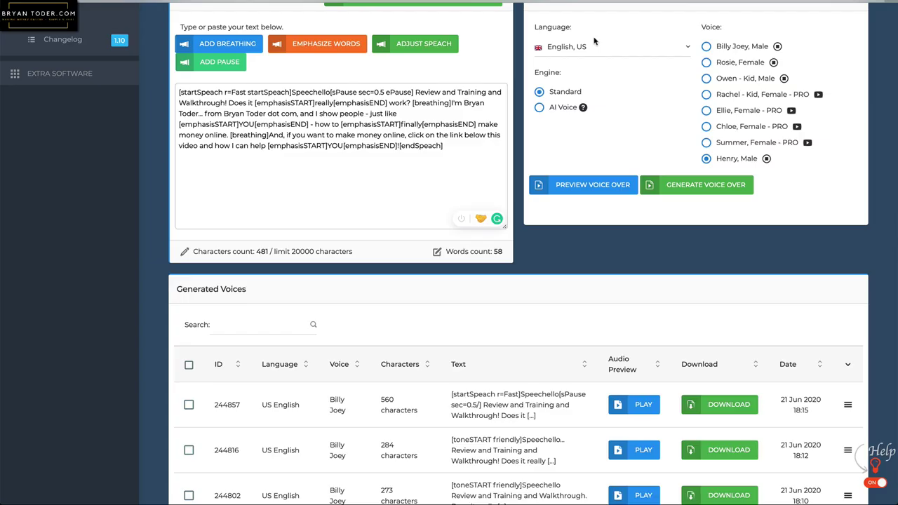
- Switch the engine back to AI Voice
scroll(491, 227, up, 1)
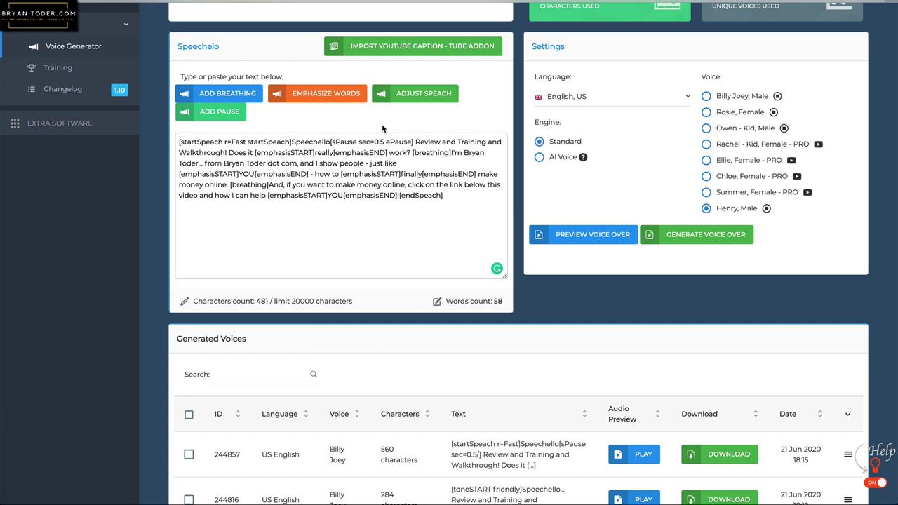
scroll(387, 151, down, 1)
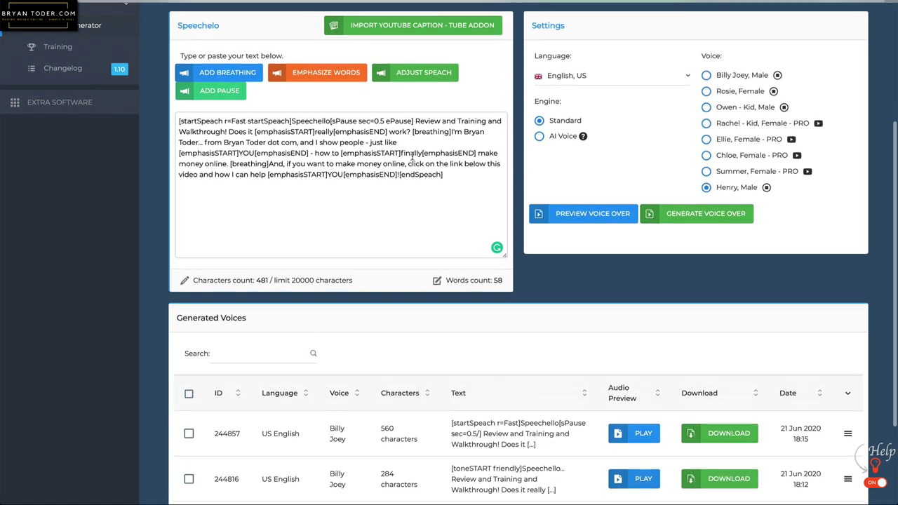
scroll(414, 155, up, 2)
click(539, 174)
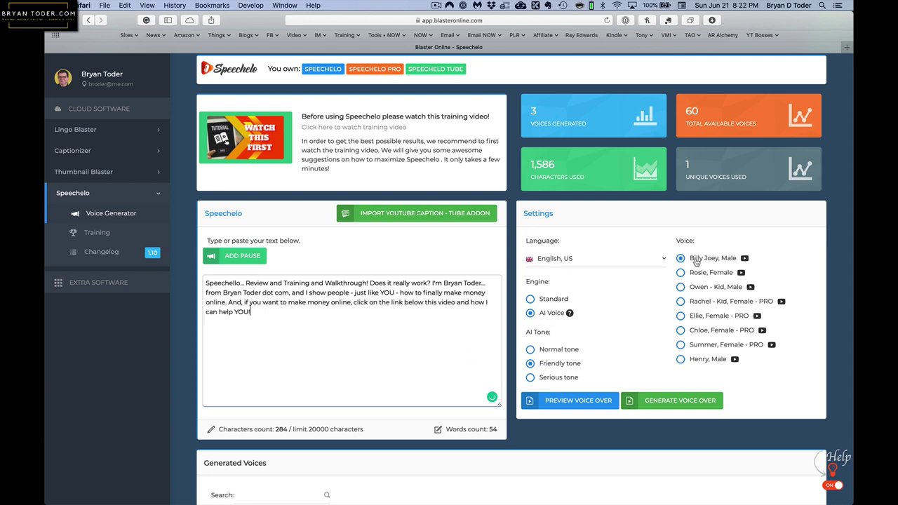
- Generate the AI voice-over of the script with the Billy Joey voice in Friendly tone, and play and close its audio preview
click(673, 402)
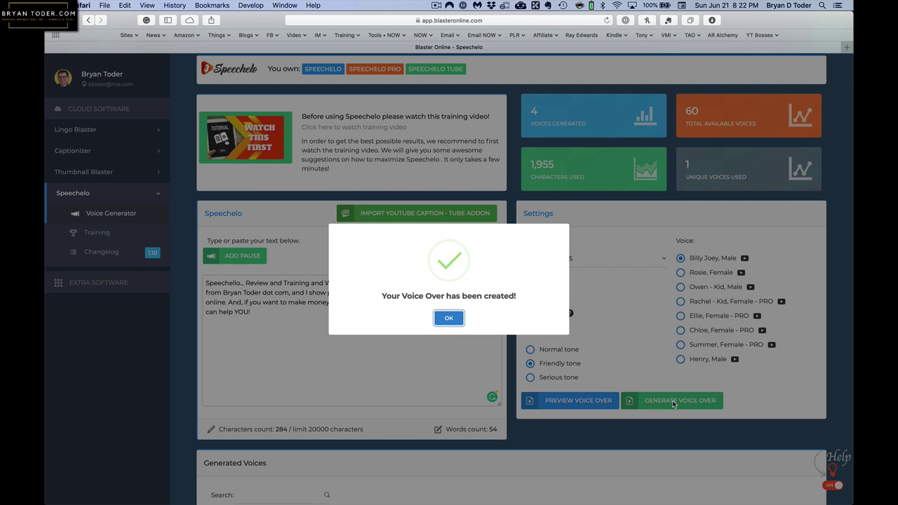
click(447, 317)
scroll(430, 374, down, 5)
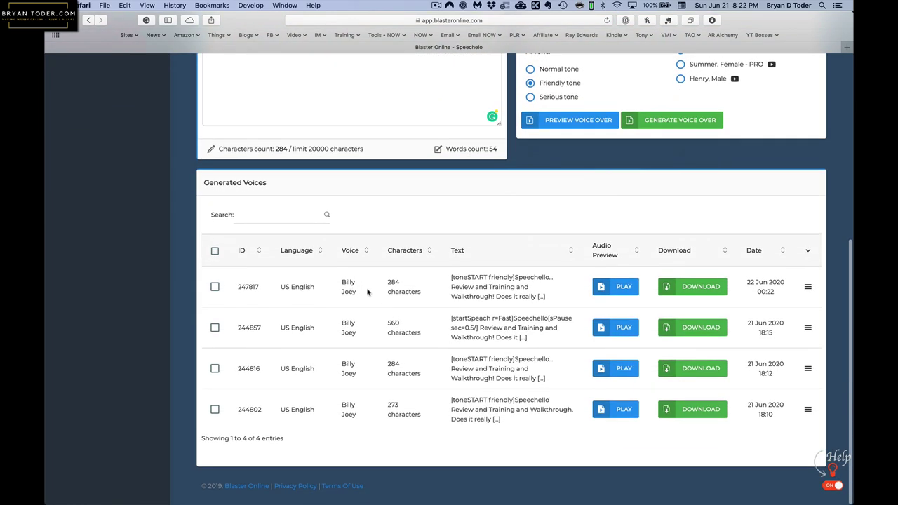
click(622, 290)
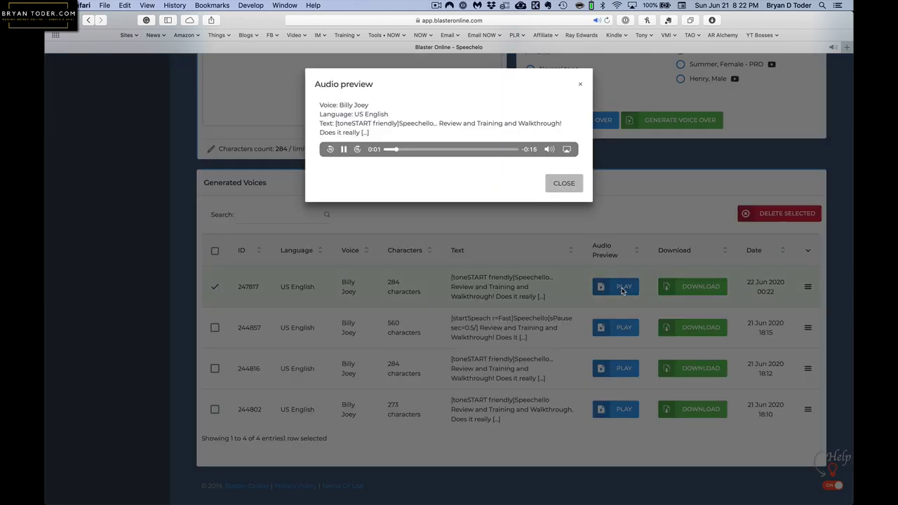
click(576, 185)
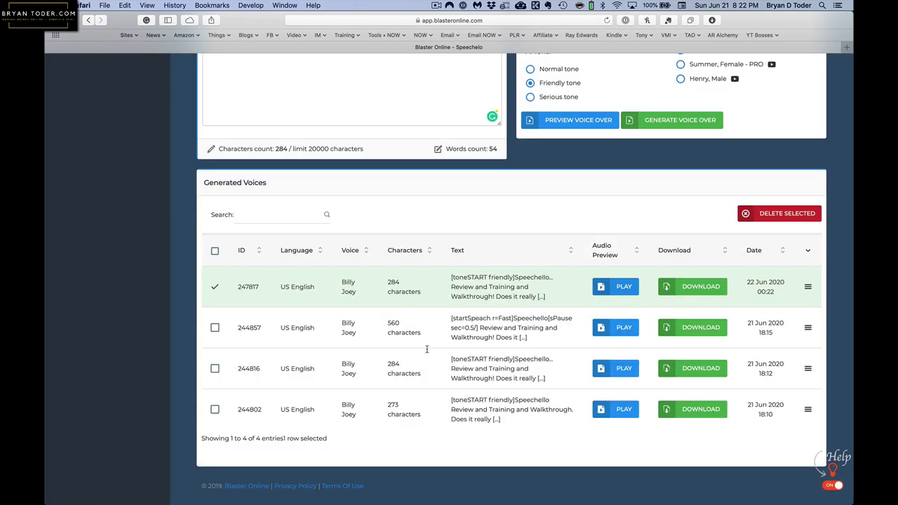
- Open the Speechelo Pro page and highlight "700 words" in the Create Longer Voiceovers benefit, then clear the highlight
scroll(425, 354, up, 10)
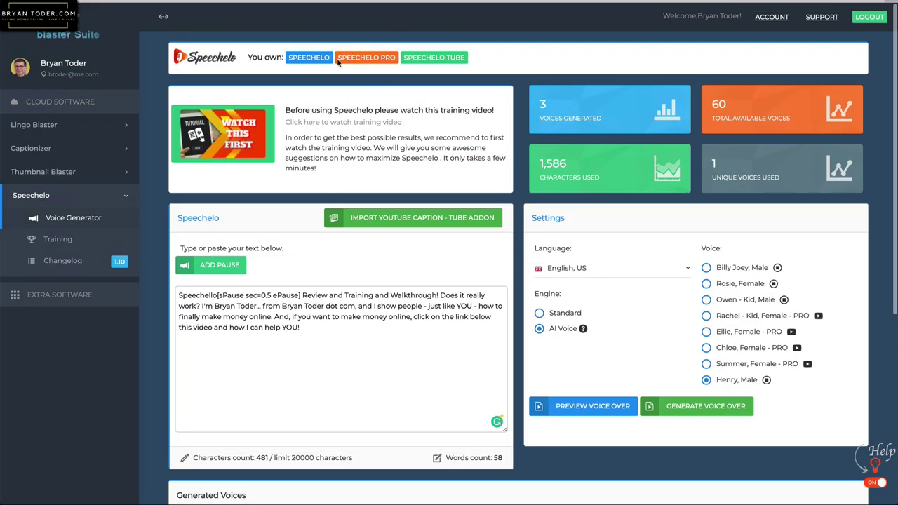
click(392, 59)
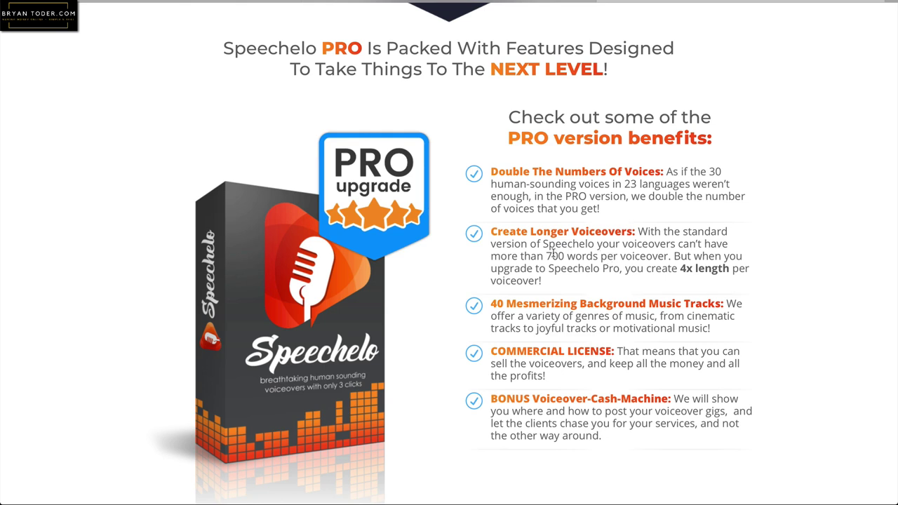
drag(547, 256, 598, 256)
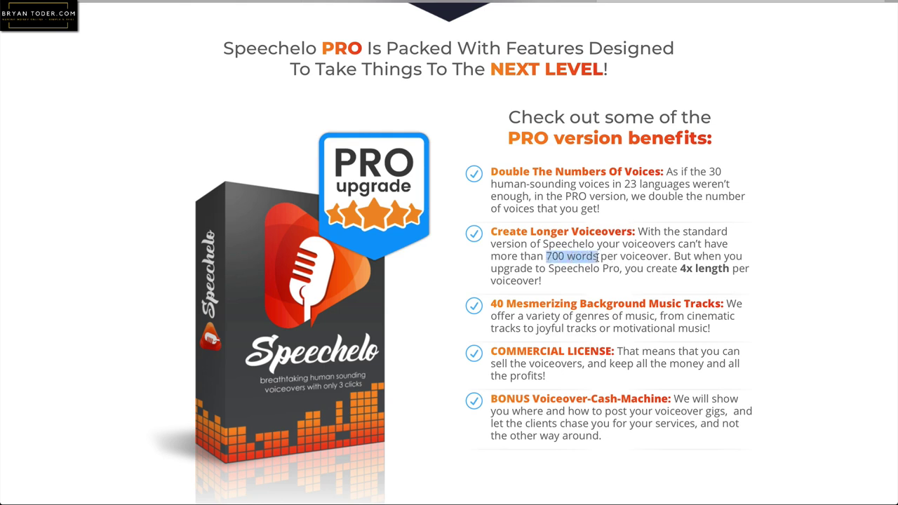
click(598, 256)
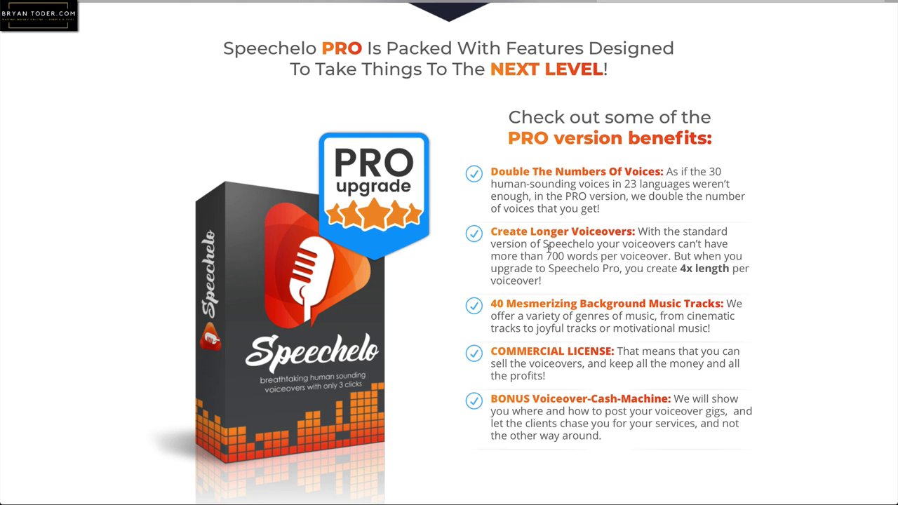